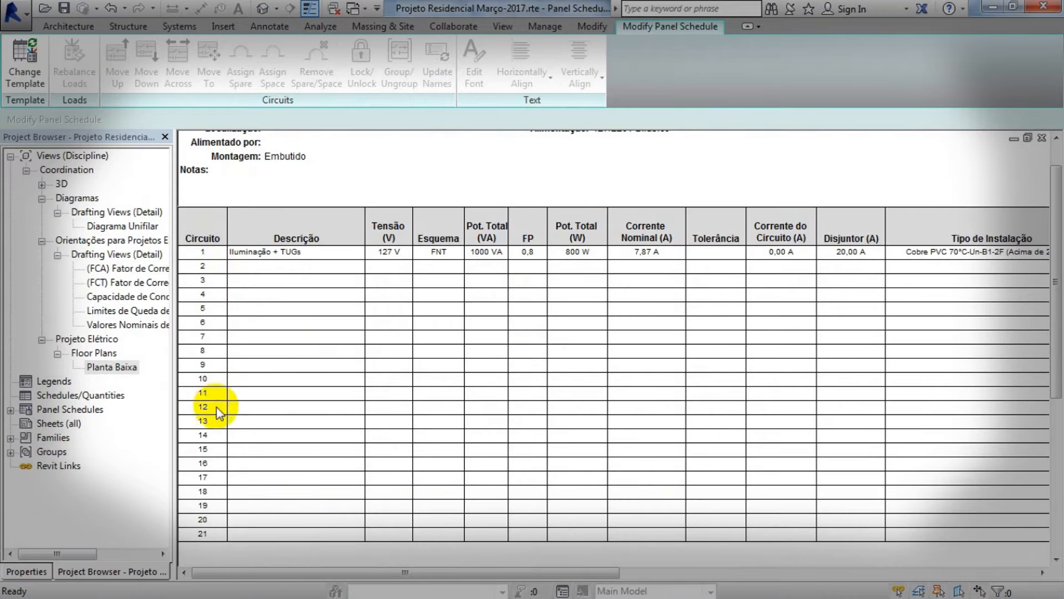
# Step: Shorten circuit 1's description in the panel schedule to TUGs
pyautogui.moveTo(281, 253); pyautogui.dragTo(230, 254)
pyautogui.press('BackSpace')
pyautogui.click(382, 252)
pyautogui.click(438, 251)
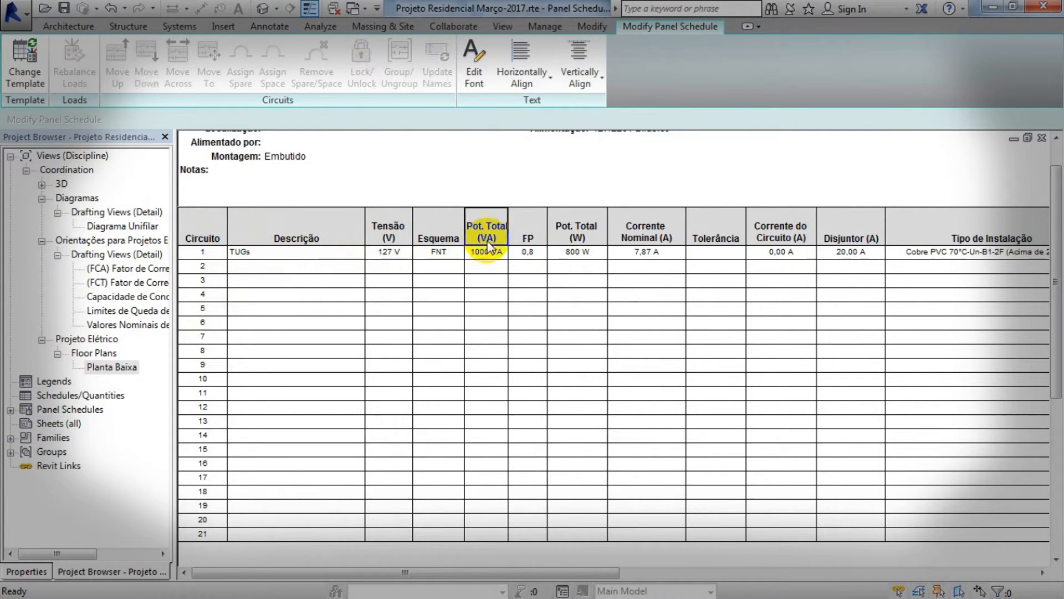
# Step: Set circuit 1's tolerance (Tolerância) in the panel schedule to 1,15
pyautogui.click(528, 243)
pyautogui.click(535, 251)
pyautogui.click(580, 251)
pyautogui.click(654, 242)
pyautogui.click(713, 252)
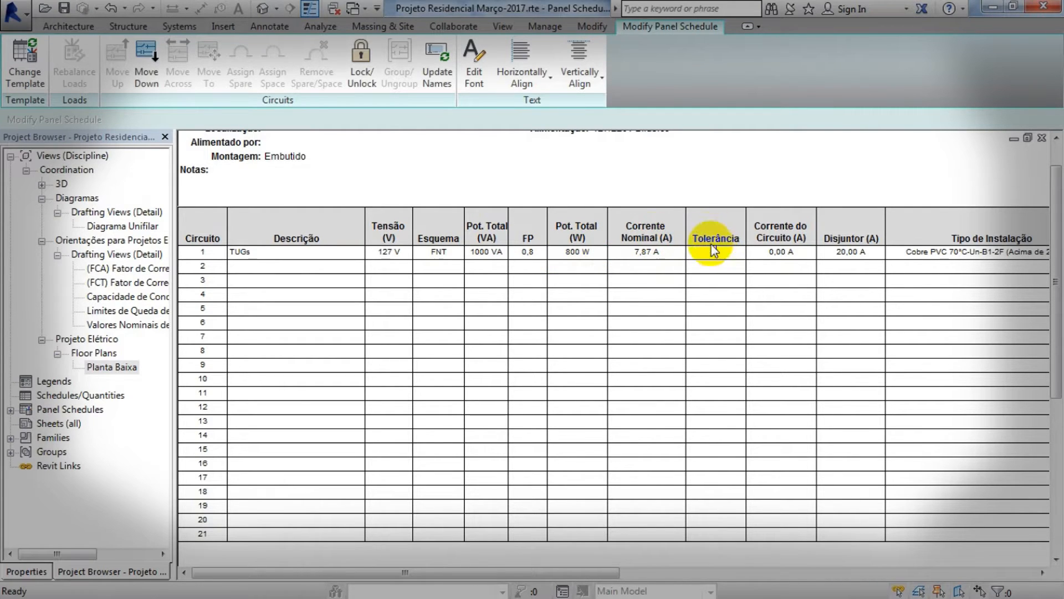
pyautogui.write('1,15')
pyautogui.press('Return')
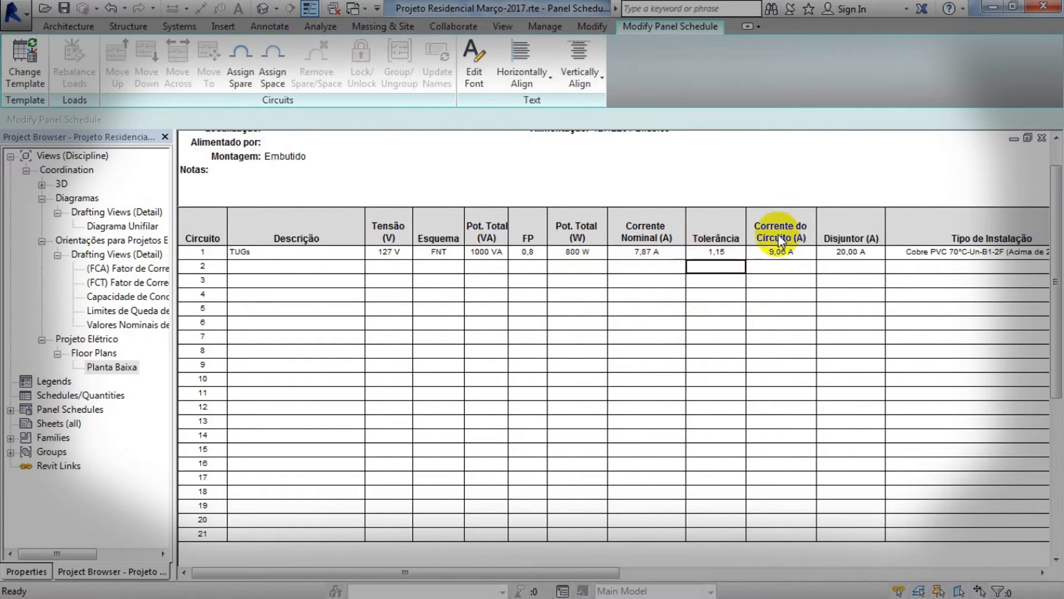
# Step: Set circuit 1's breaker rating (Disjuntor) in the panel schedule to 10 A
pyautogui.moveTo(611, 573); pyautogui.dragTo(705, 573)
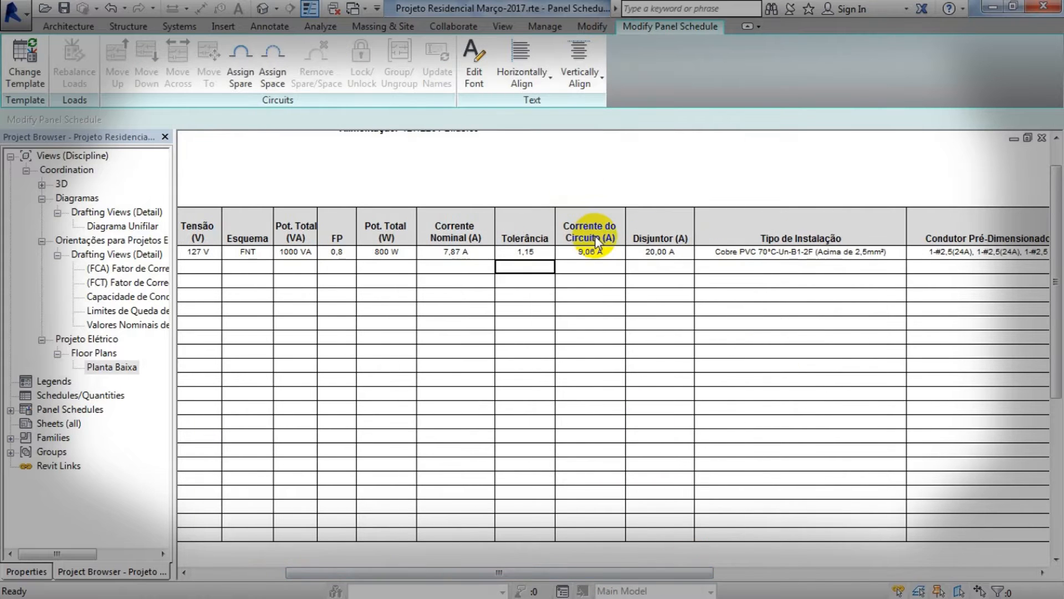
pyautogui.click(673, 252)
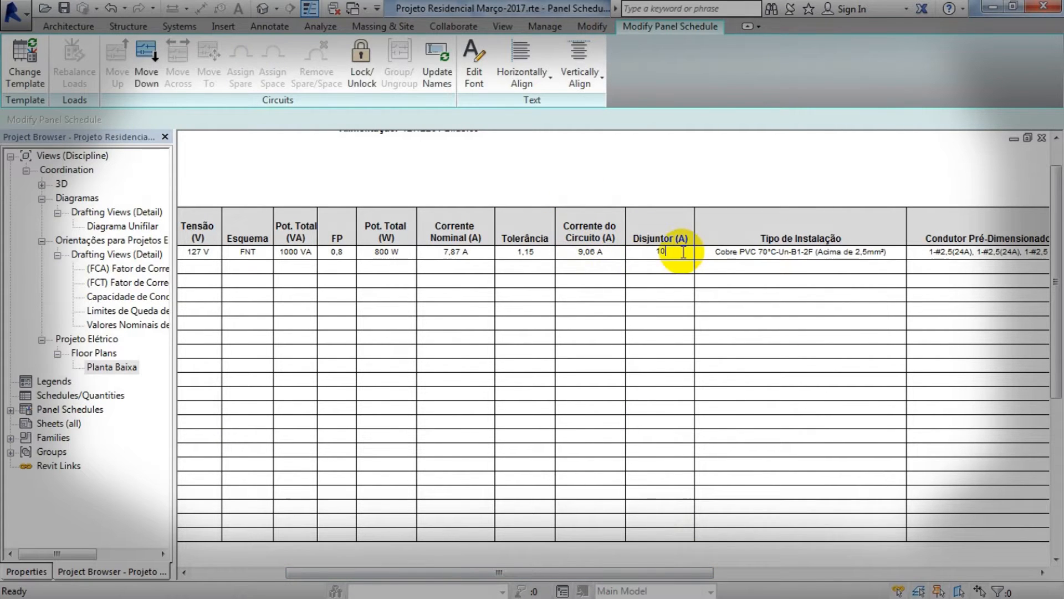
pyautogui.write('10')
pyautogui.press('Return')
# Step: Check the table of nominal breaker values, and return to circuit 1's installation type and conductor columns in the QDC panel schedule
pyautogui.doubleClick(144, 326)
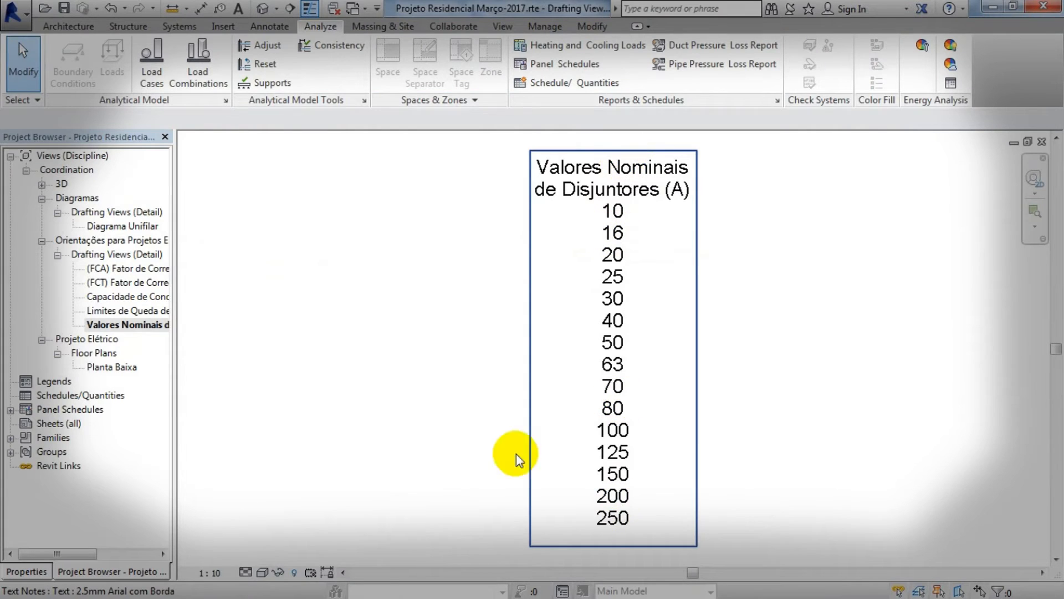
pyautogui.click(10, 409)
pyautogui.doubleClick(50, 422)
pyautogui.moveTo(571, 573); pyautogui.dragTo(704, 574)
pyautogui.click(487, 252)
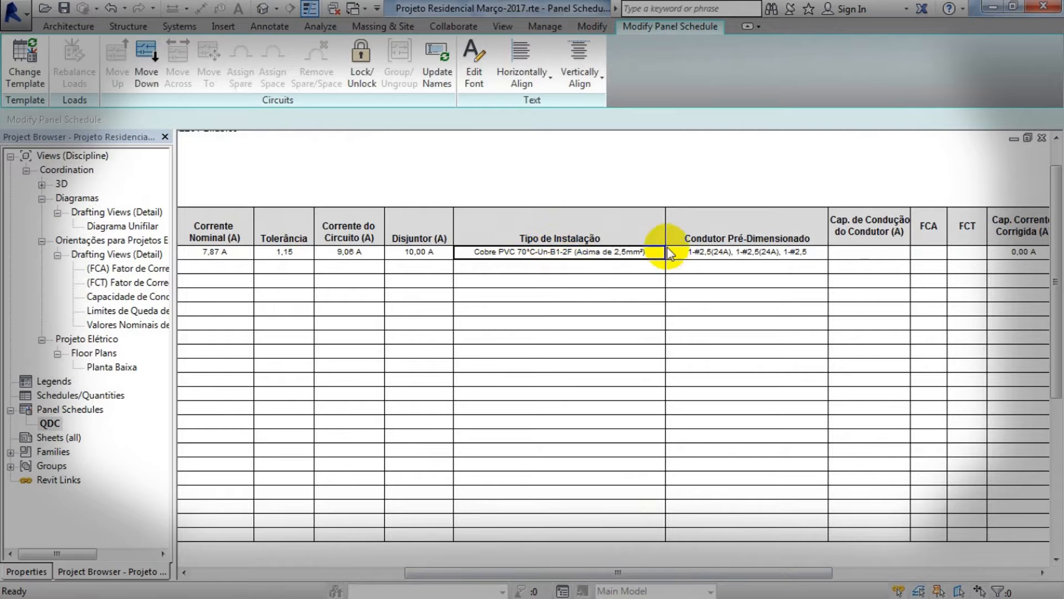
pyautogui.moveTo(610, 572); pyautogui.dragTo(655, 571)
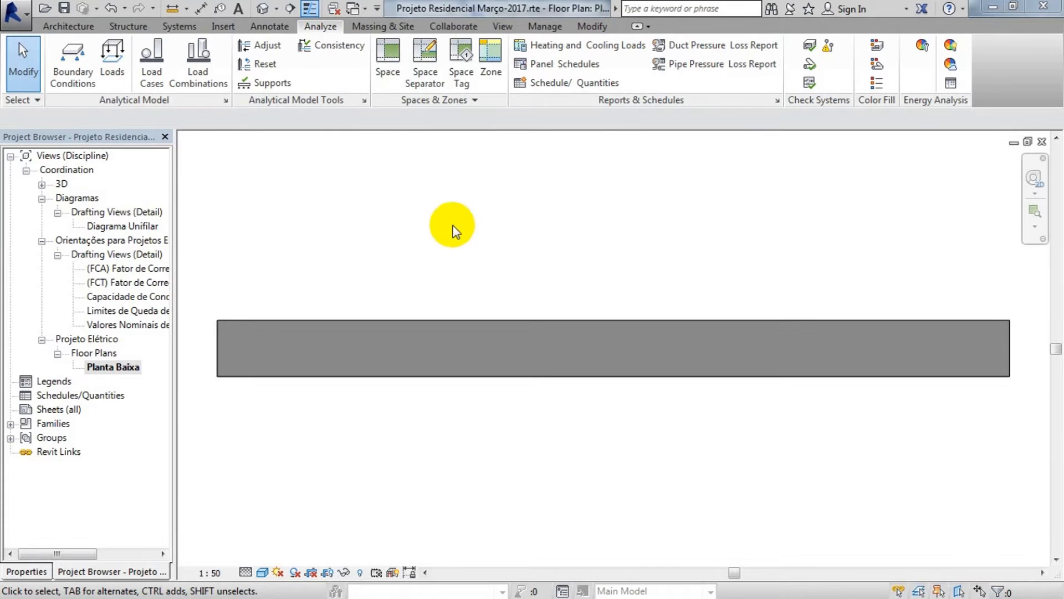
# Step: Place the recessed PVC distribution board on the wall's lower face in the floor plan, about 2500 mm from the wall's right end
pyautogui.click(186, 30)
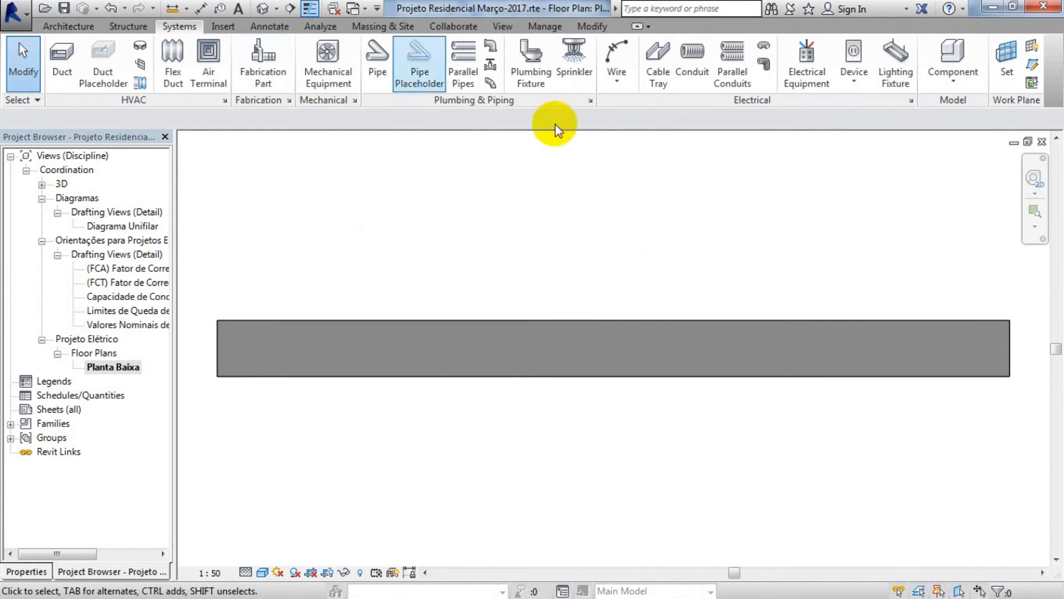
pyautogui.click(805, 73)
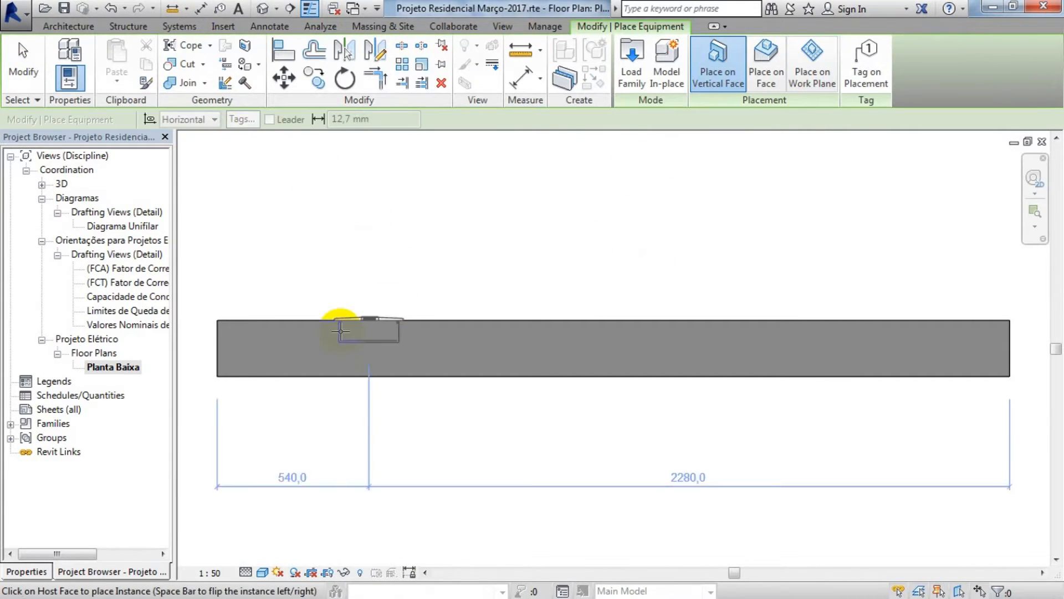
pyautogui.click(308, 379)
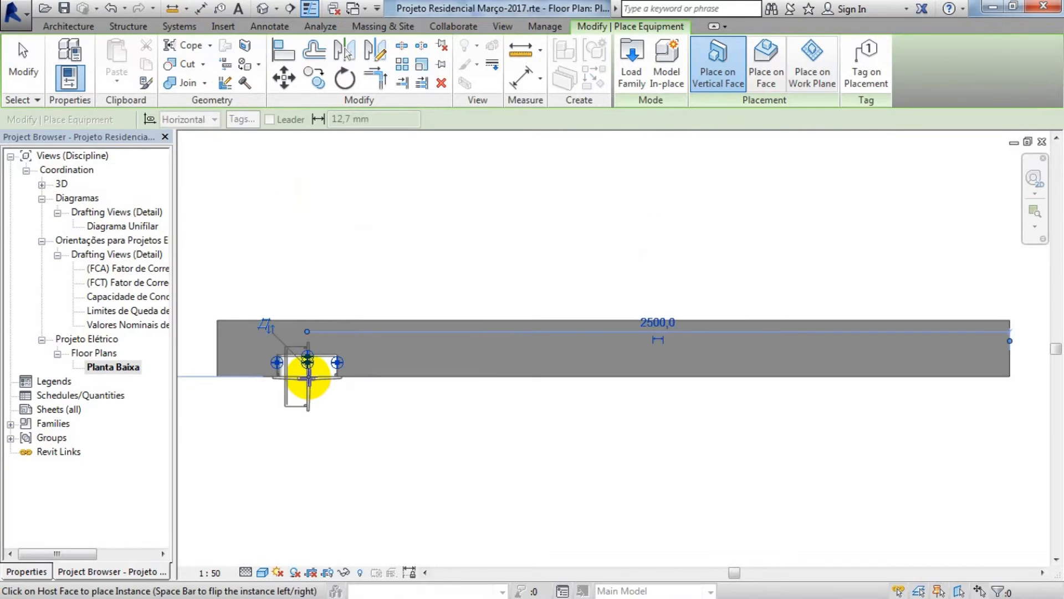
pyautogui.press('Escape')
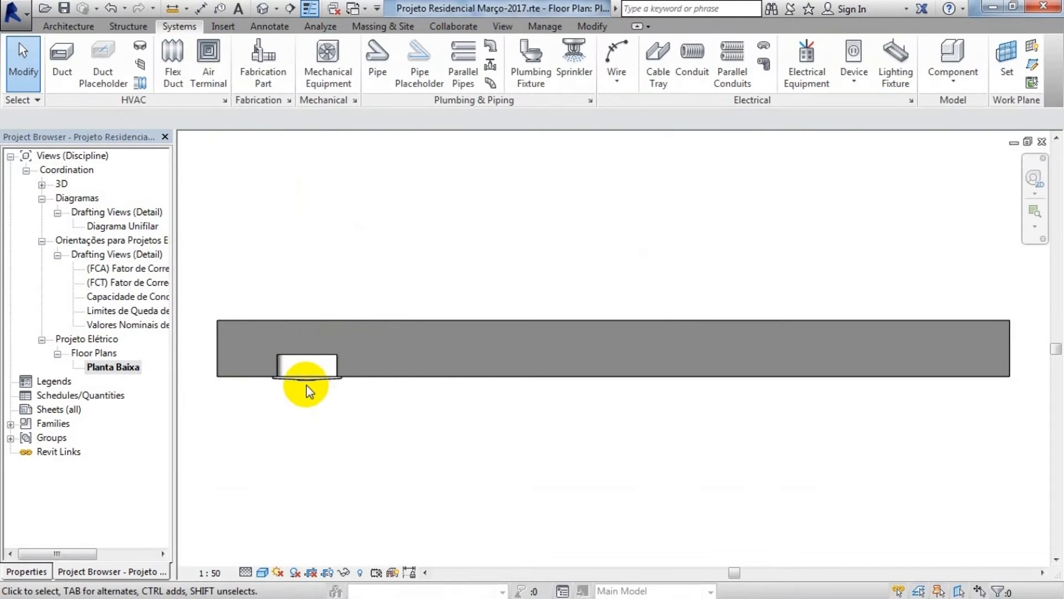
# Step: Assign the 127/220V Bifásico distribution system to the distribution board on the wall
pyautogui.click(306, 384)
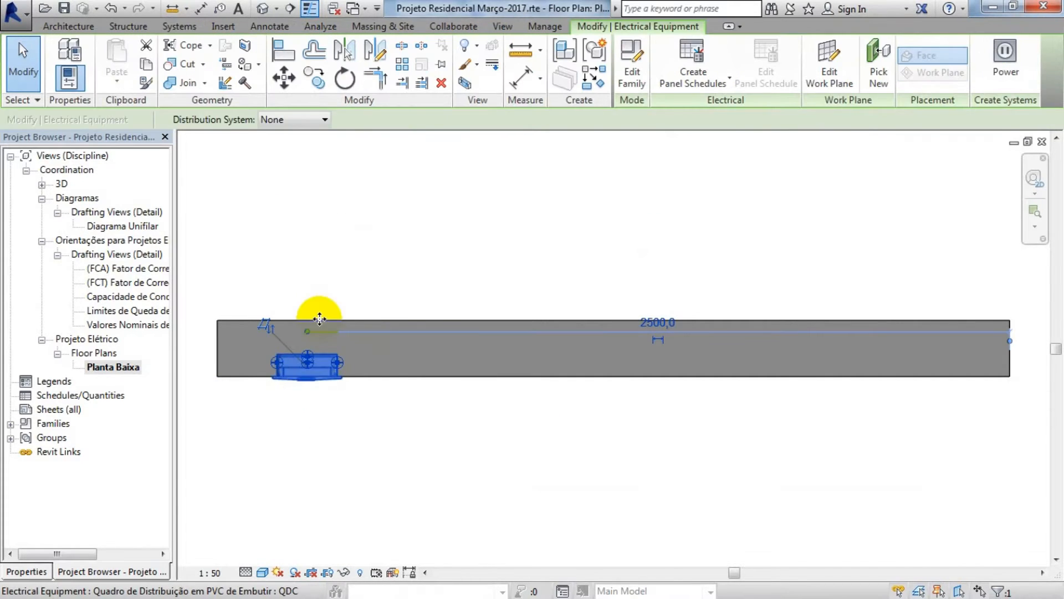
pyautogui.click(314, 120)
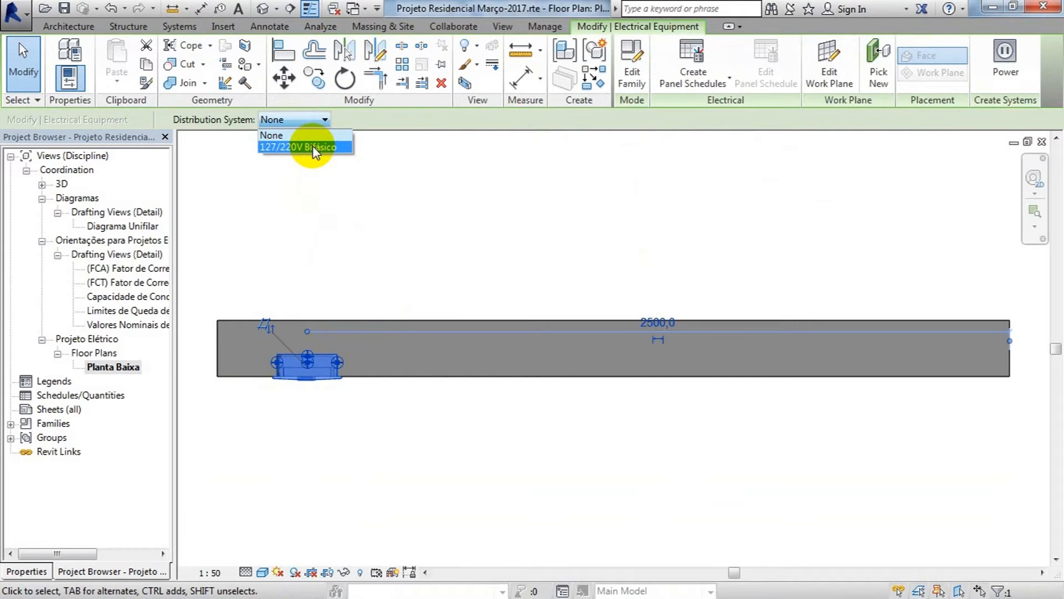
pyautogui.click(313, 148)
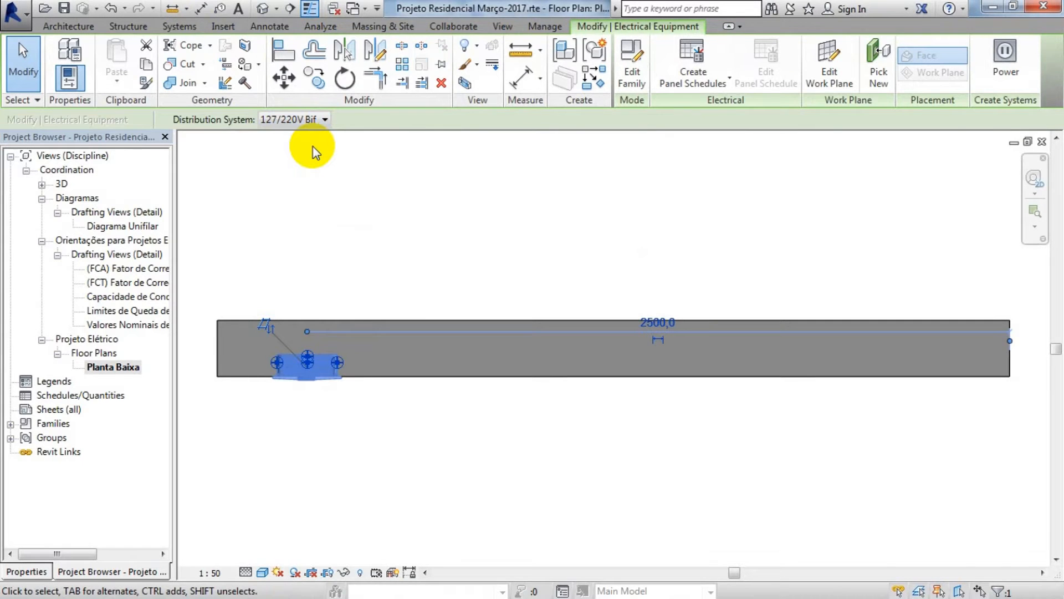
pyautogui.click(332, 180)
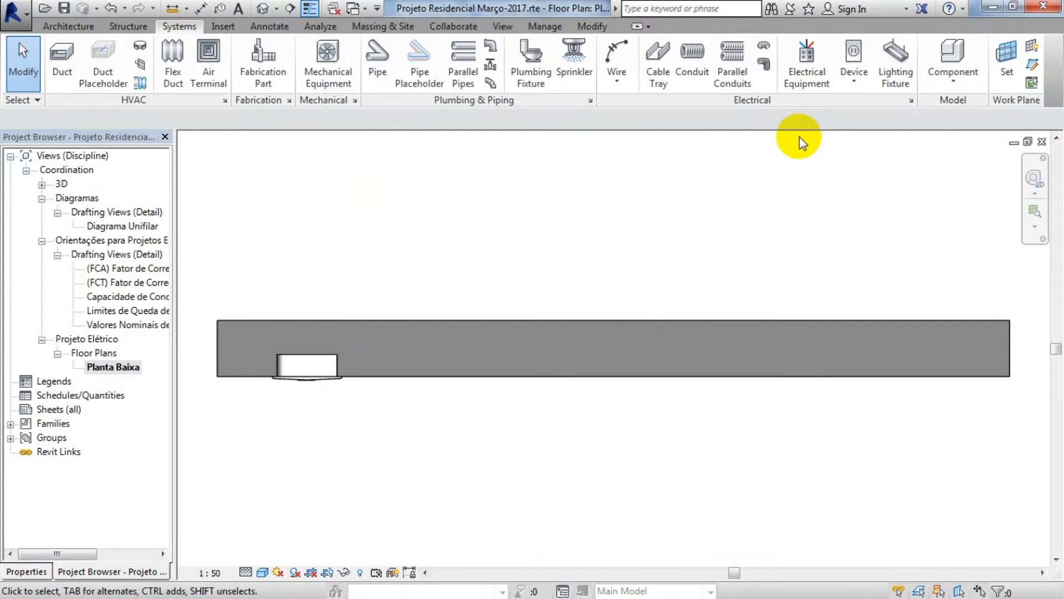
# Step: Place ten horizontal 4x2 socket outlets along the wall's lower face beside the board, about 200 mm apart, starting about 600 mm from the wall's left end
pyautogui.click(857, 53)
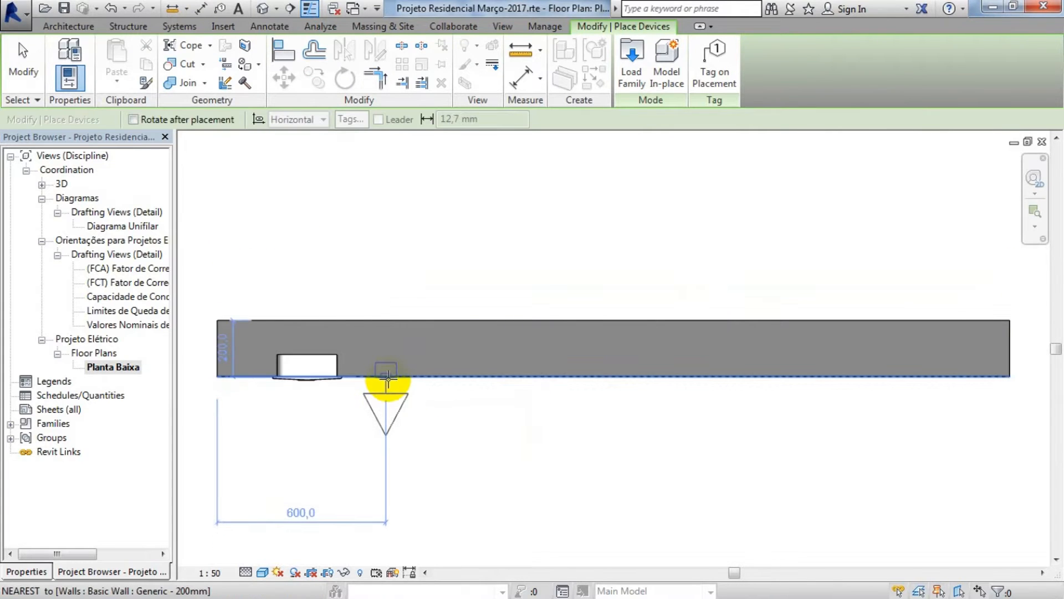
pyautogui.click(387, 378)
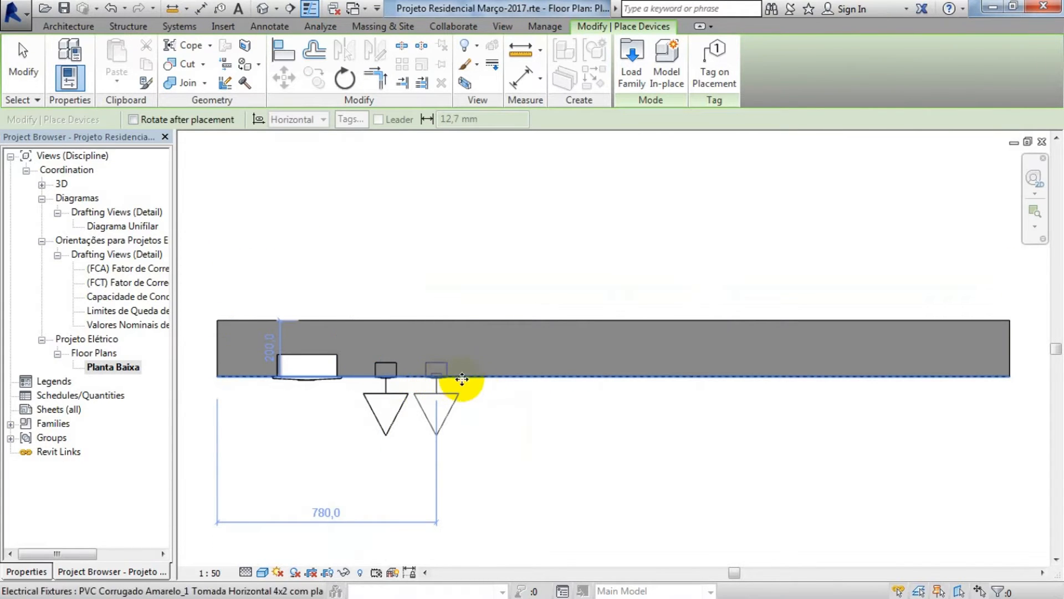
pyautogui.click(436, 379)
pyautogui.click(485, 378)
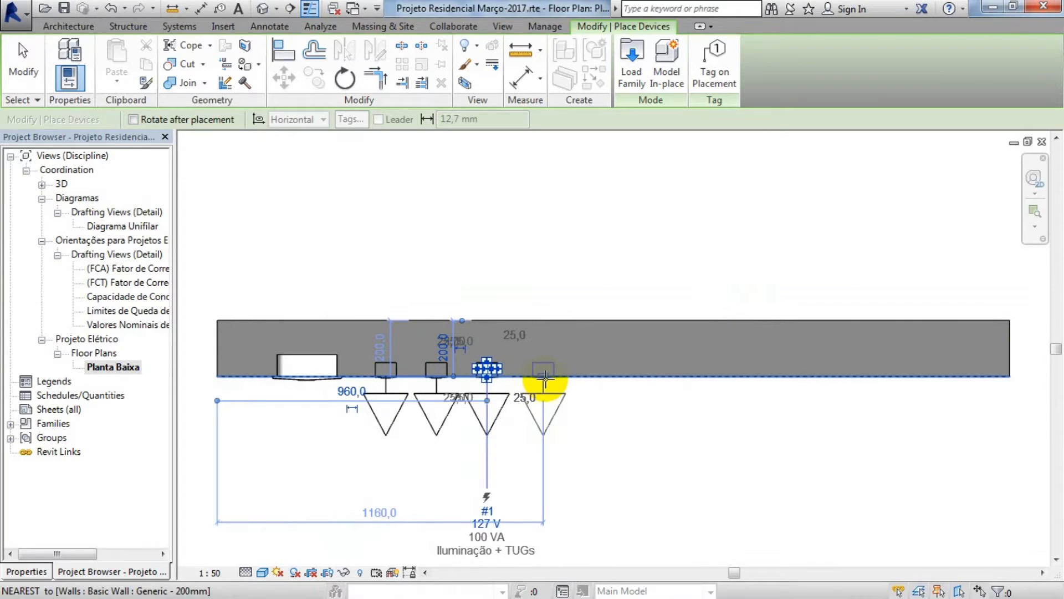
pyautogui.click(544, 378)
pyautogui.click(599, 378)
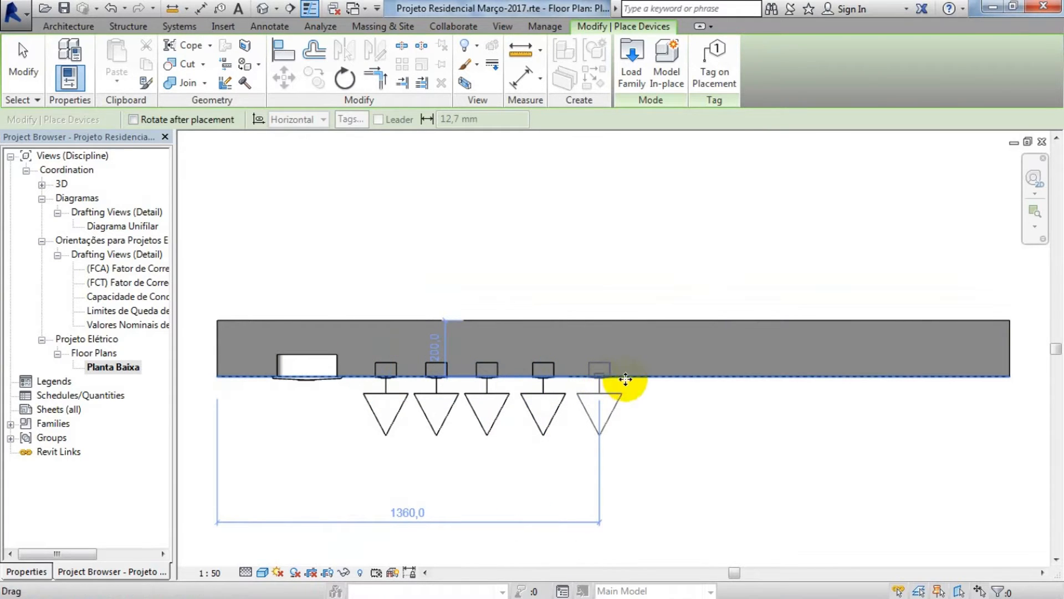
pyautogui.click(655, 379)
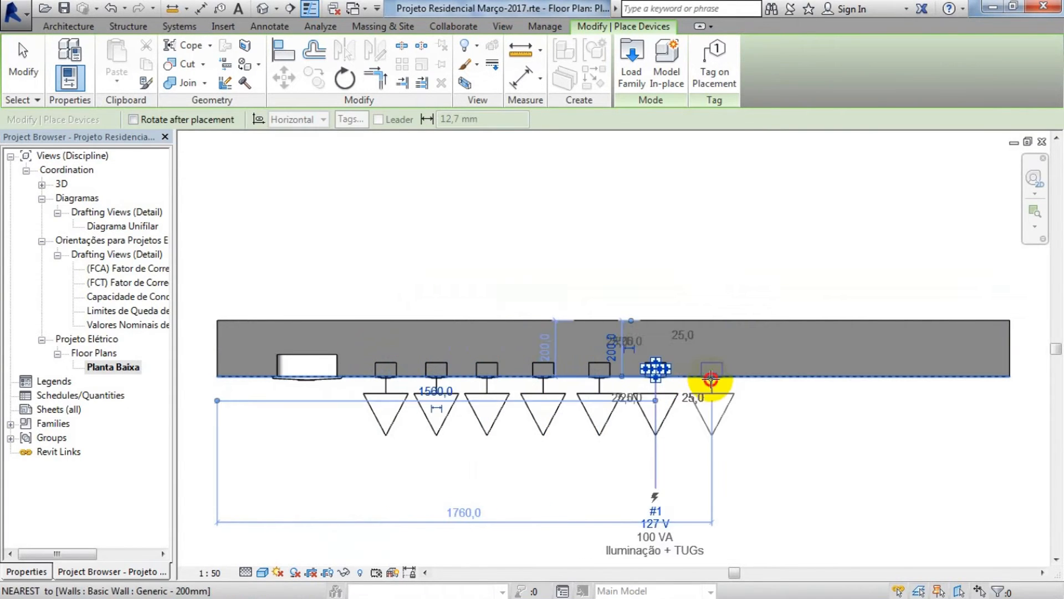
pyautogui.click(712, 379)
pyautogui.click(778, 380)
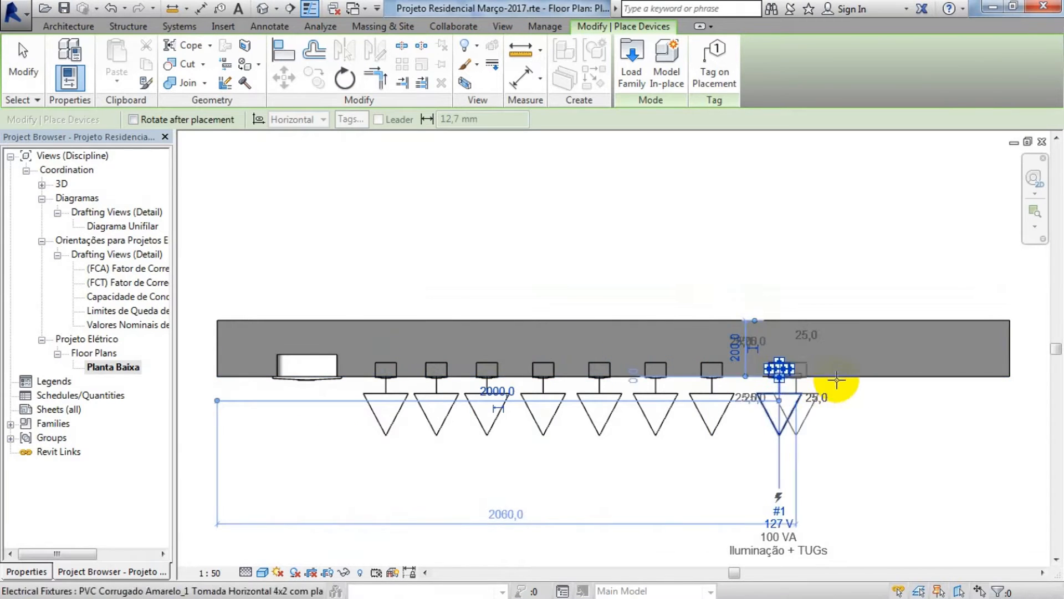
pyautogui.click(890, 379)
pyautogui.press('Escape')
pyautogui.press('Escape')
pyautogui.moveTo(803, 380); pyautogui.dragTo(823, 377, button='middle')
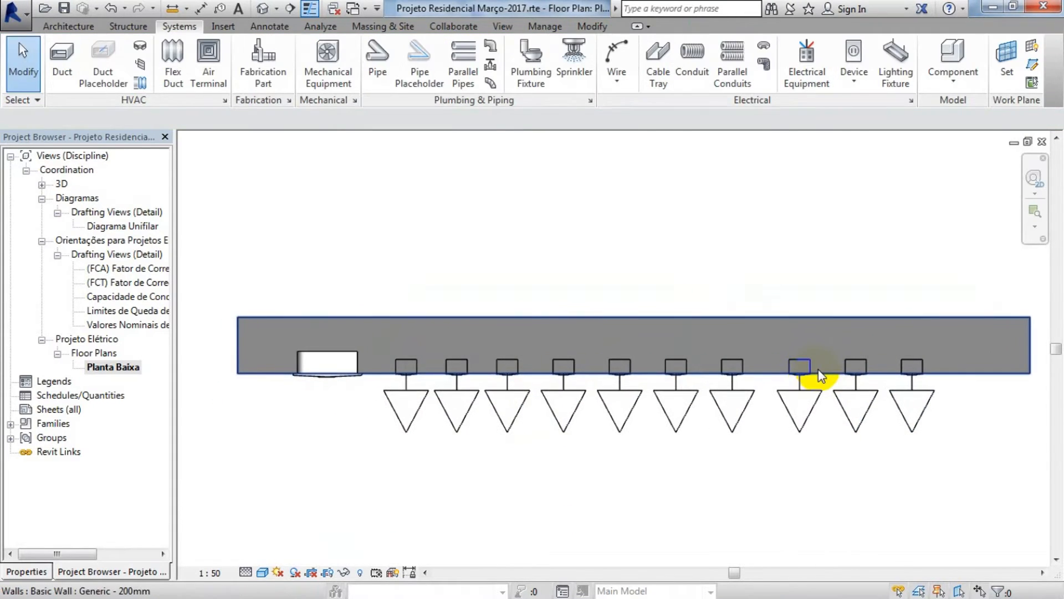
# Step: Open the 3D view and examine the row of outlets on the wall
pyautogui.click(262, 9)
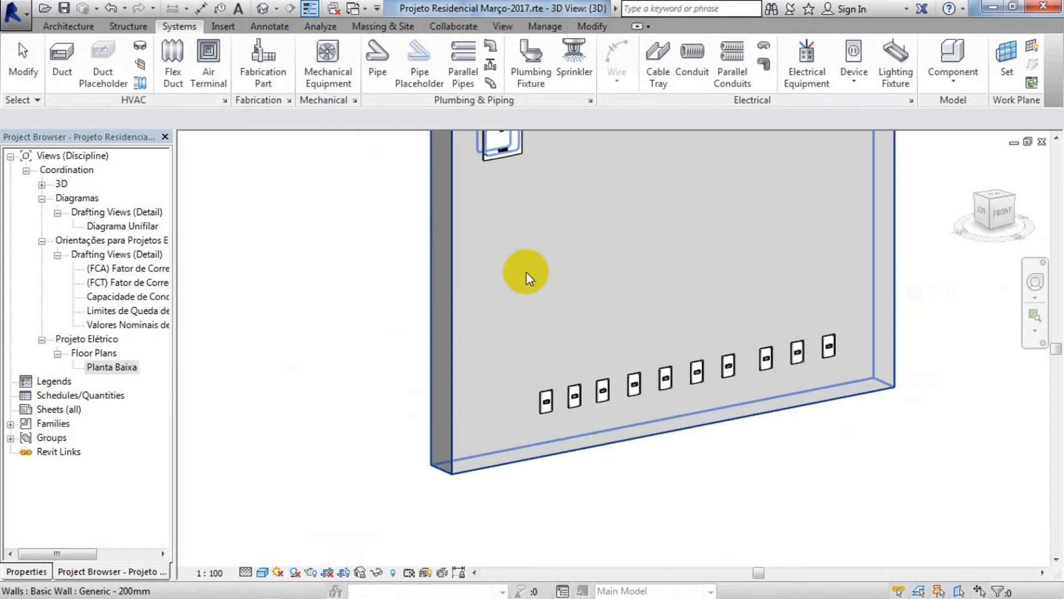
pyautogui.scroll(3, 563, 422)
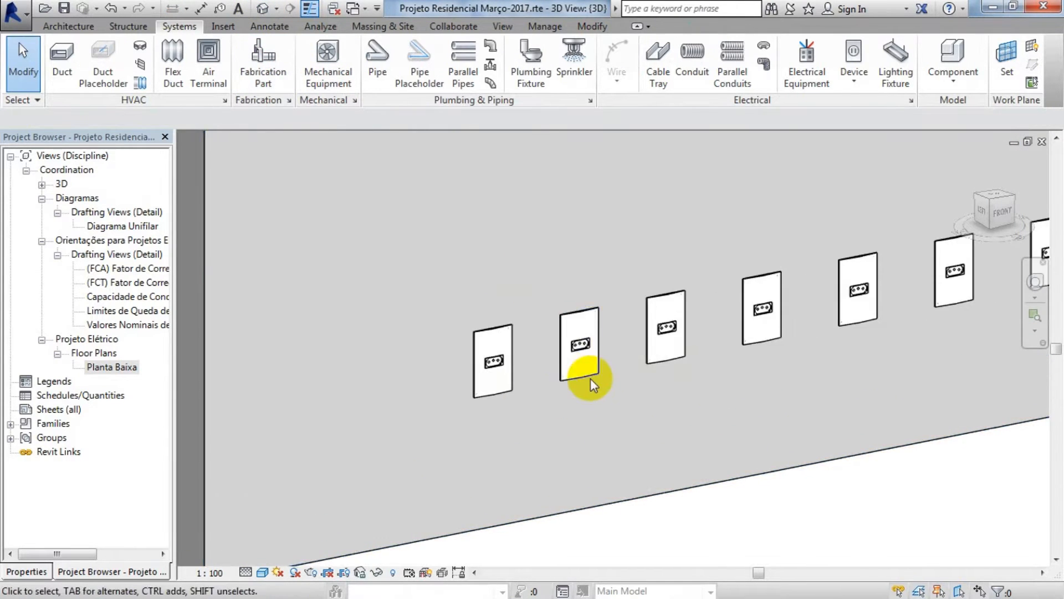
pyautogui.scroll(1, 582, 373)
pyautogui.moveTo(629, 387); pyautogui.dragTo(545, 382, button='middle')
pyautogui.scroll(-3, 576, 368)
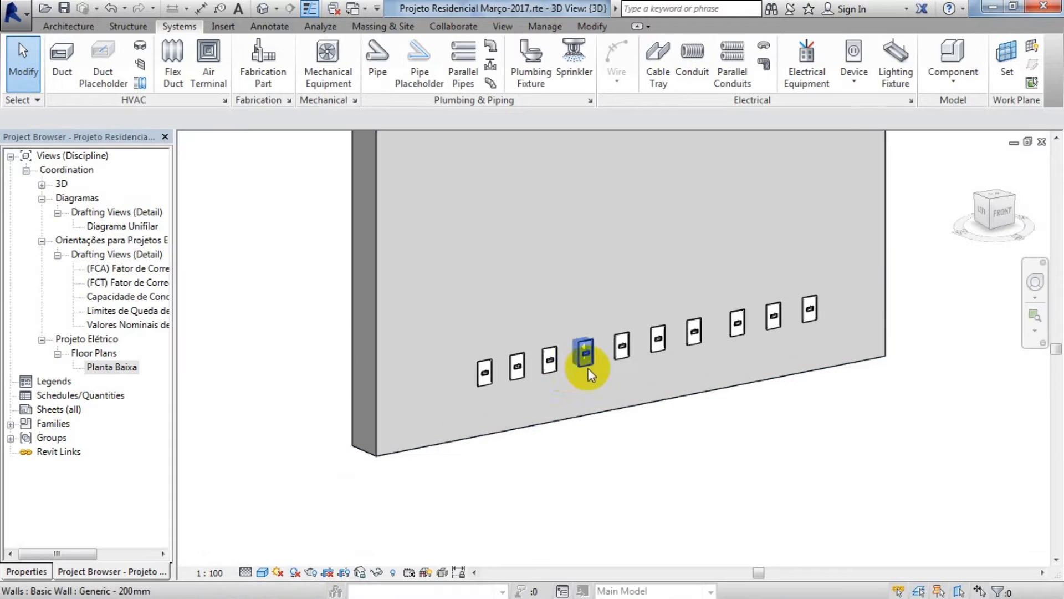
pyautogui.click(589, 404)
pyautogui.click(588, 464)
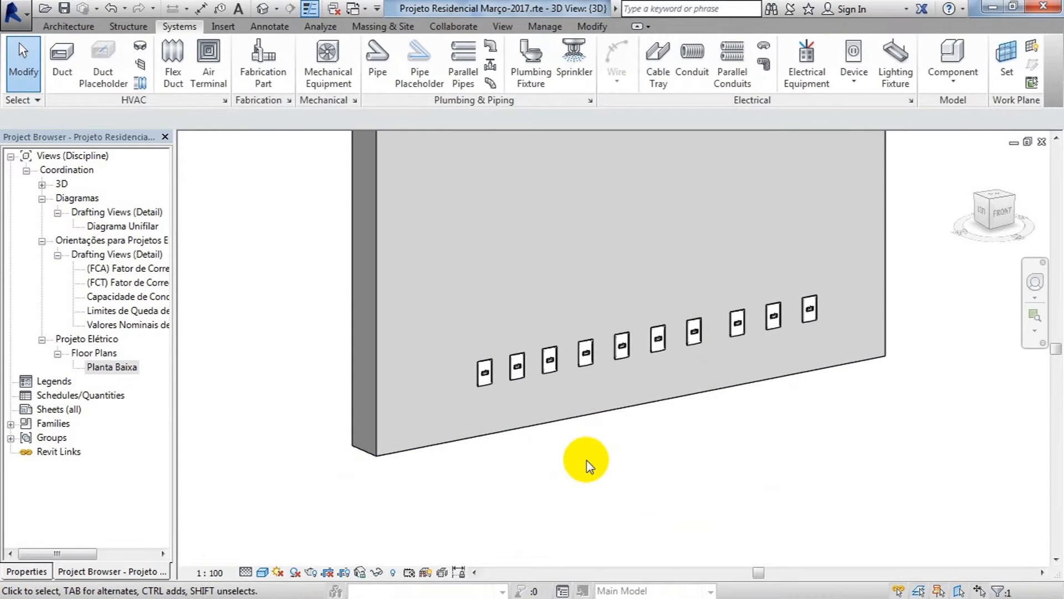
# Step: Create a one-pole 127 V power circuit from the ten outlets and connect it to panel QDC
pyautogui.moveTo(434, 498); pyautogui.dragTo(859, 267)
pyautogui.scroll(-3, 801, 299)
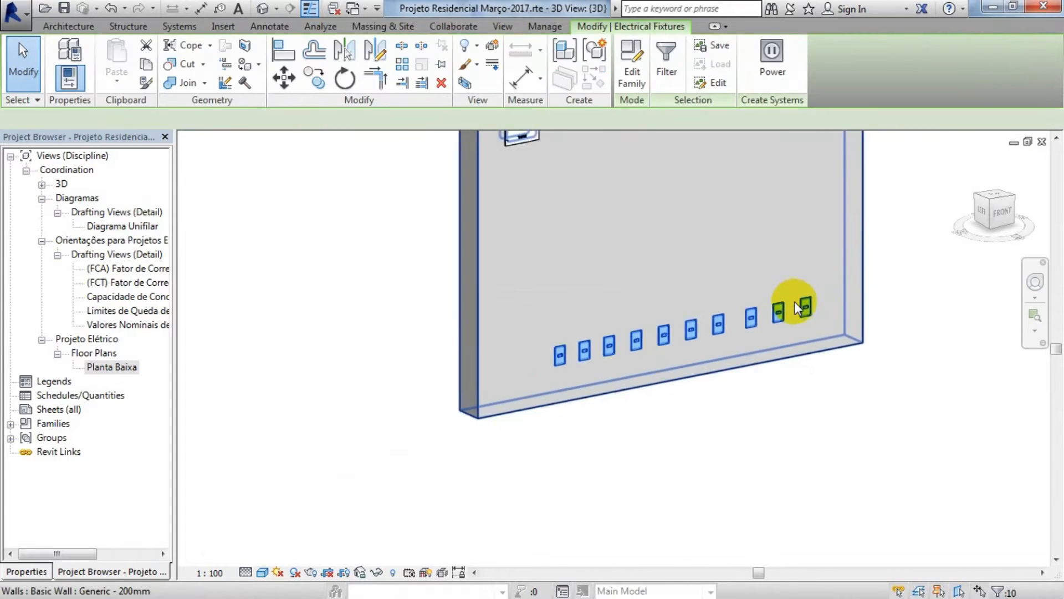
pyautogui.click(770, 66)
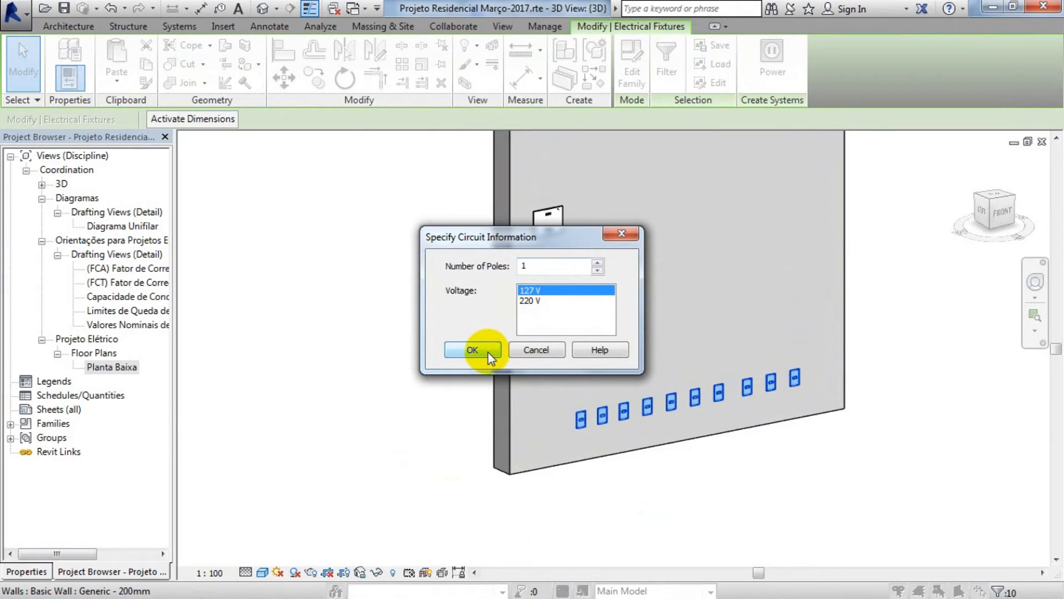
pyautogui.click(472, 349)
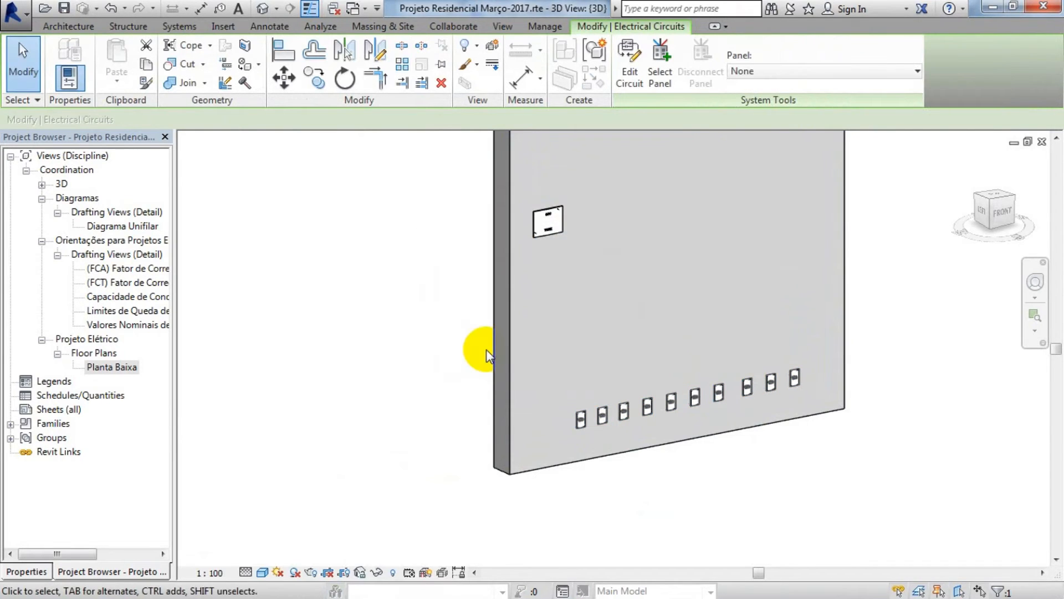
pyautogui.click(765, 71)
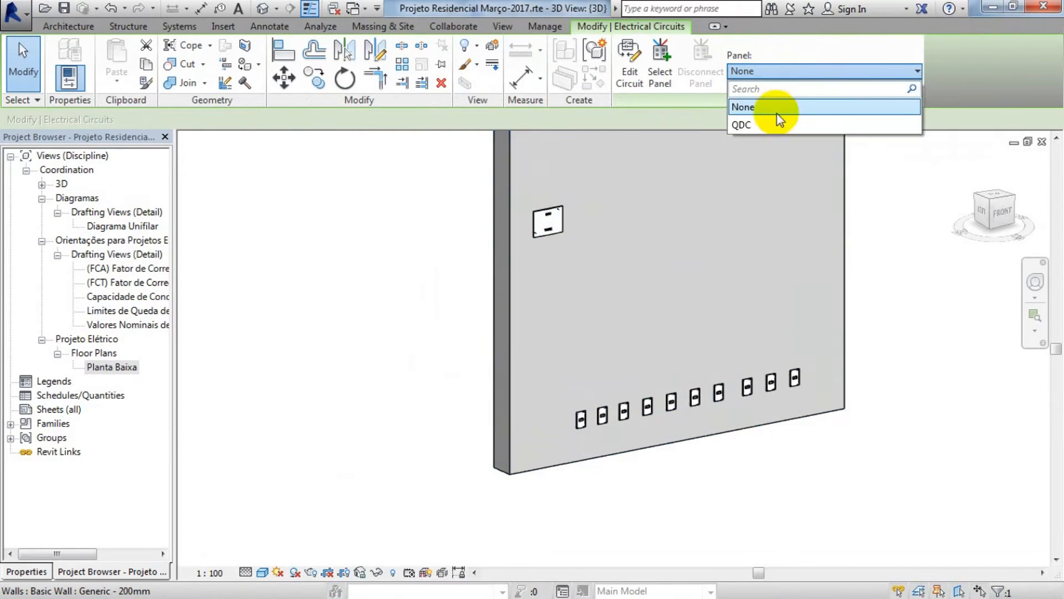
pyautogui.click(771, 125)
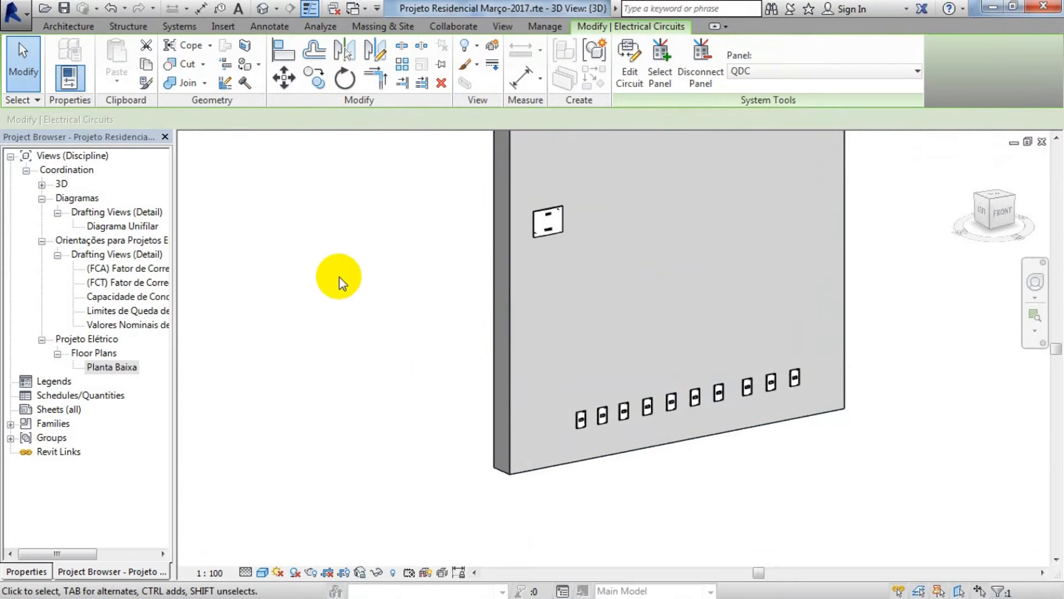
# Step: Return to the Planta Baixa floor plan and clear the circuit selection
pyautogui.doubleClick(125, 367)
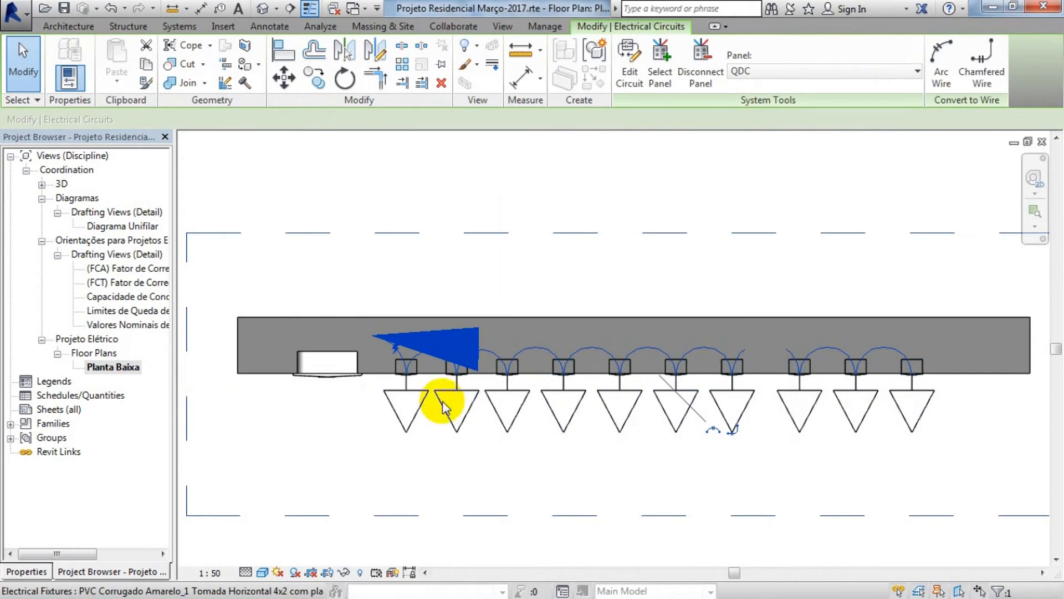
pyautogui.click(367, 419)
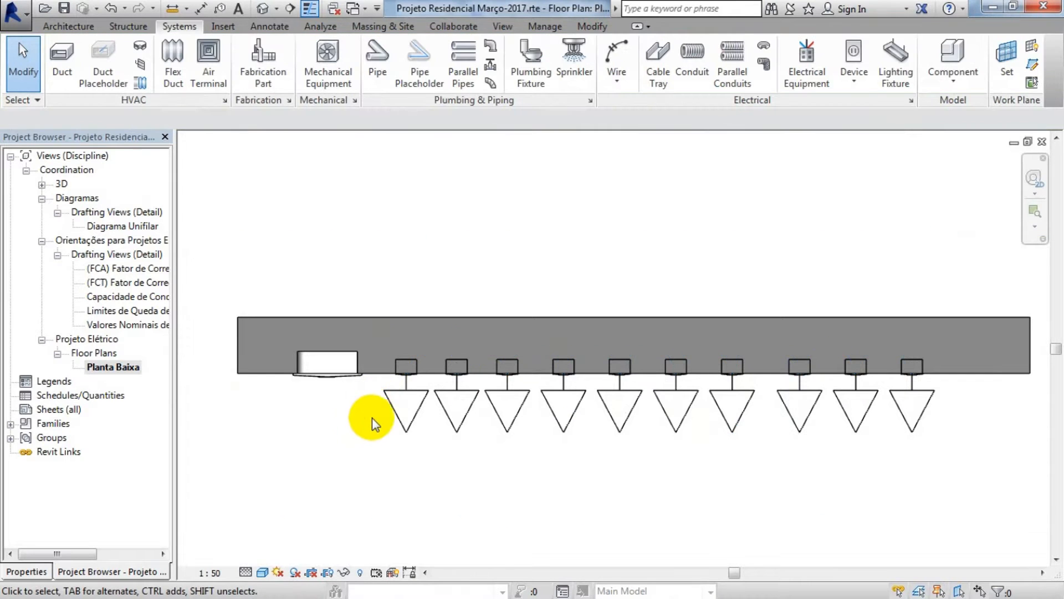
pyautogui.scroll(-2, 399, 408)
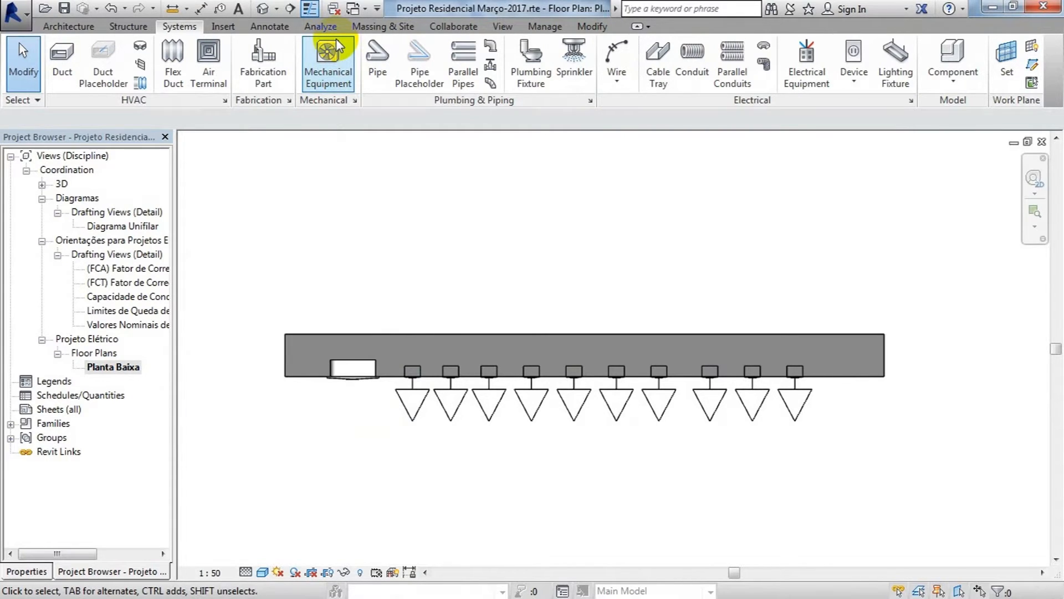
# Step: Create a panel schedule for the QDC board from the default template
pyautogui.click(320, 27)
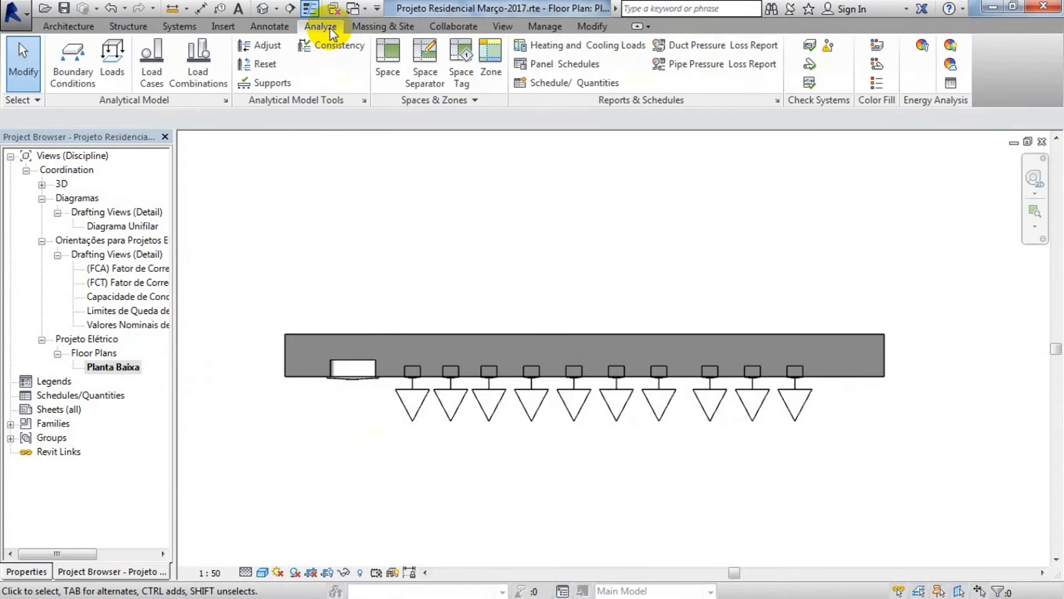
pyautogui.click(561, 65)
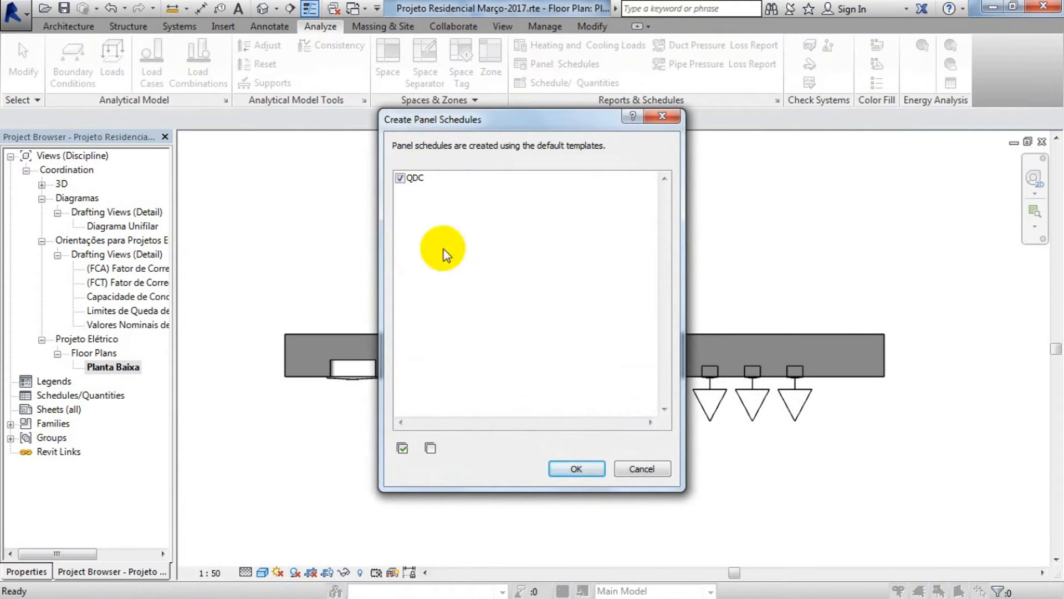
pyautogui.click(591, 469)
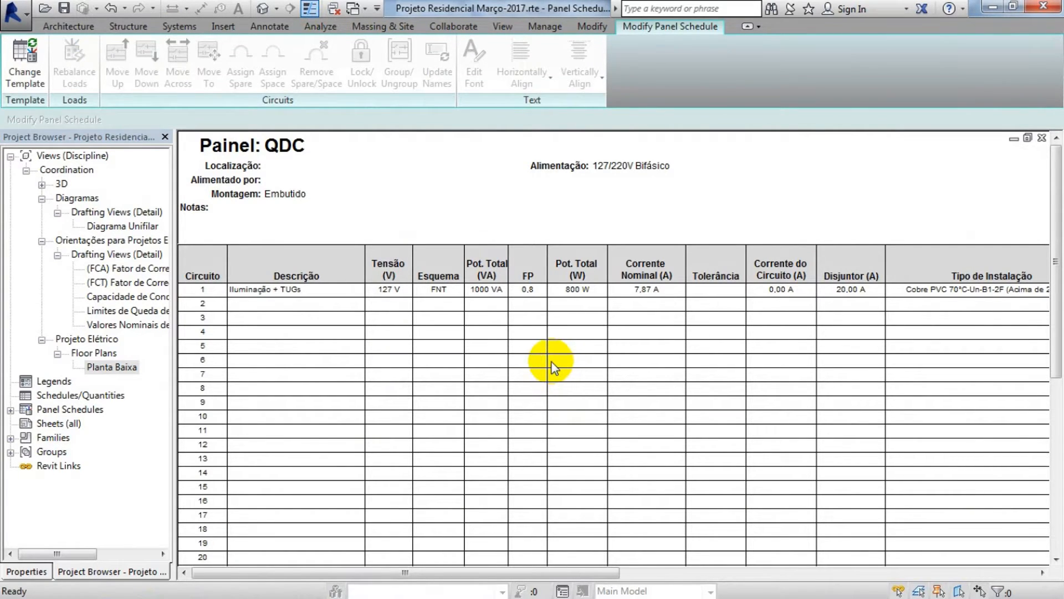
# Step: Shorten the description of circuit 1 in the QDC schedule to TUGs
pyautogui.scroll(-1, 551, 367)
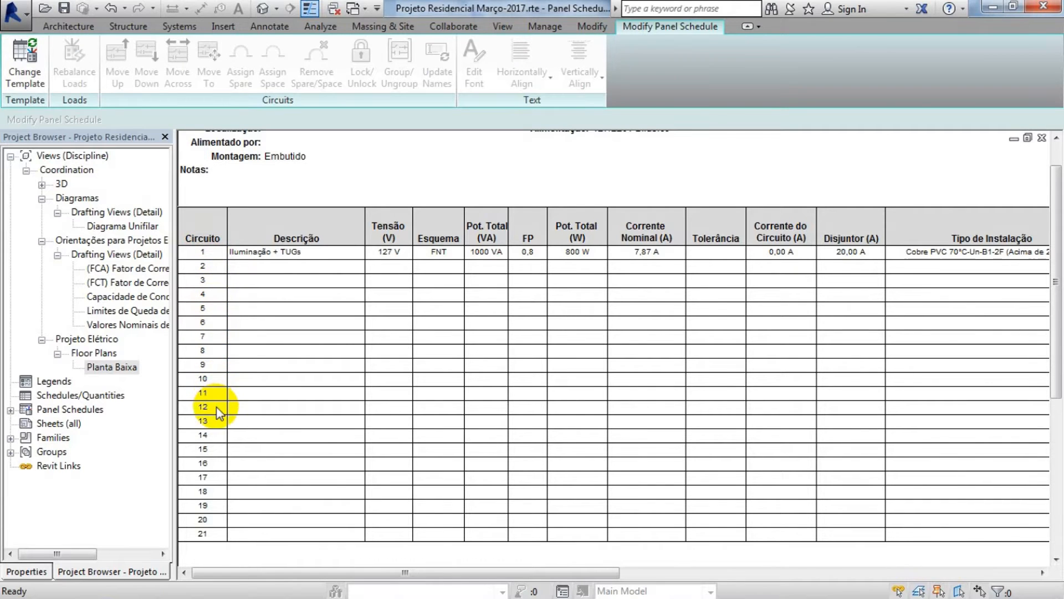
pyautogui.click(280, 251)
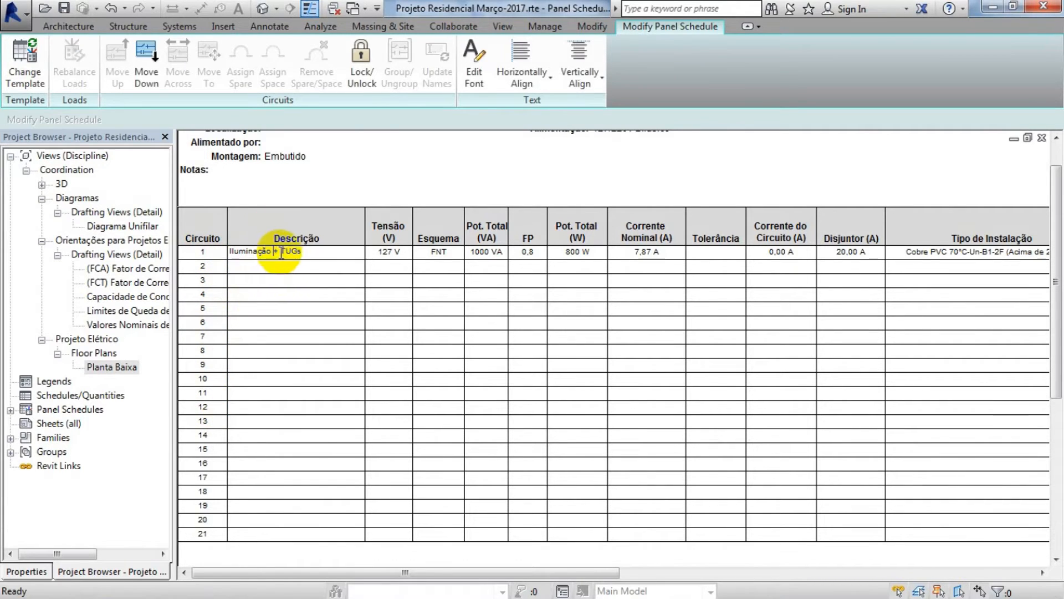
pyautogui.moveTo(280, 252); pyautogui.dragTo(232, 255)
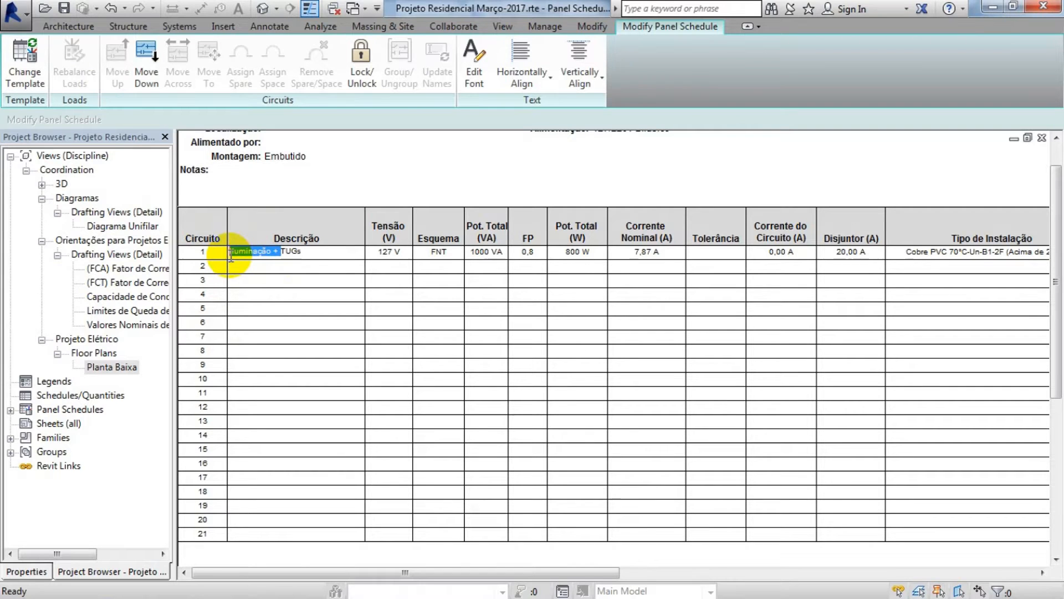
pyautogui.press('BackSpace')
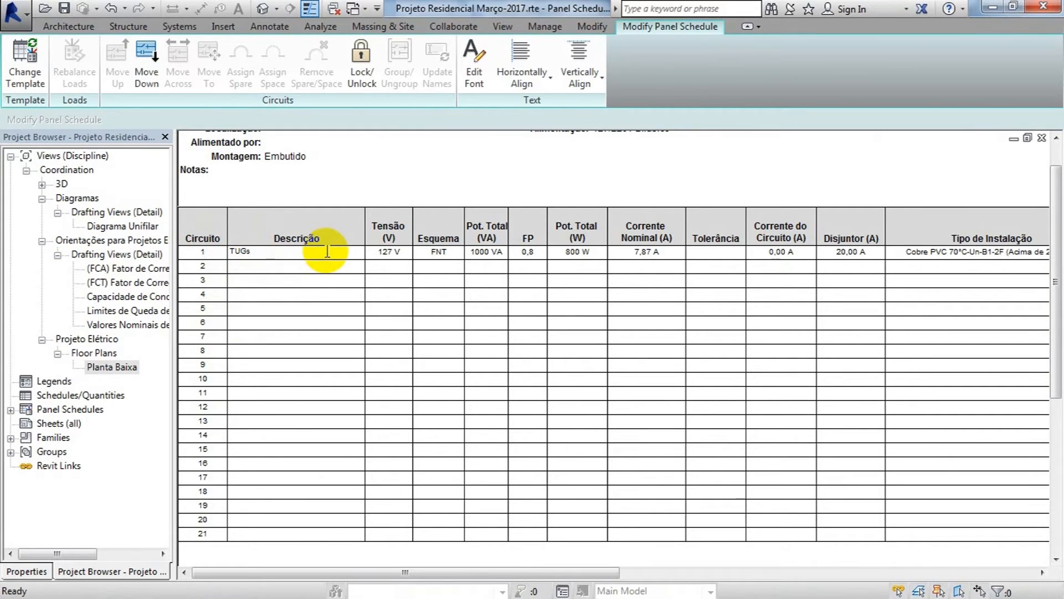
# Step: Examine circuit 1's voltage, wiring scheme, apparent power, power factor, total power in watts and nominal current in the QDC schedule
pyautogui.click(387, 234)
pyautogui.click(396, 254)
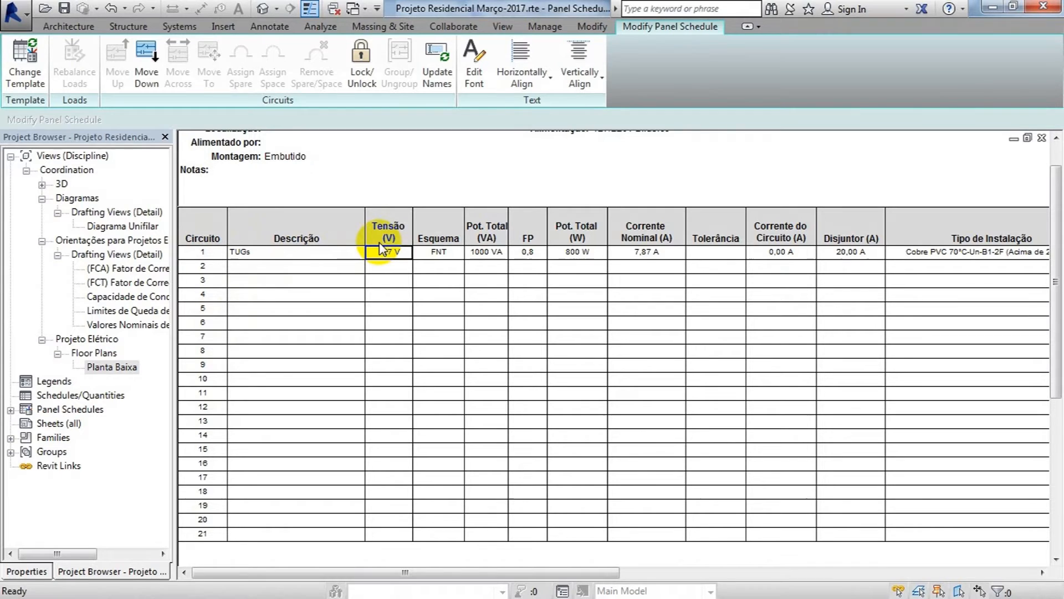
pyautogui.click(445, 237)
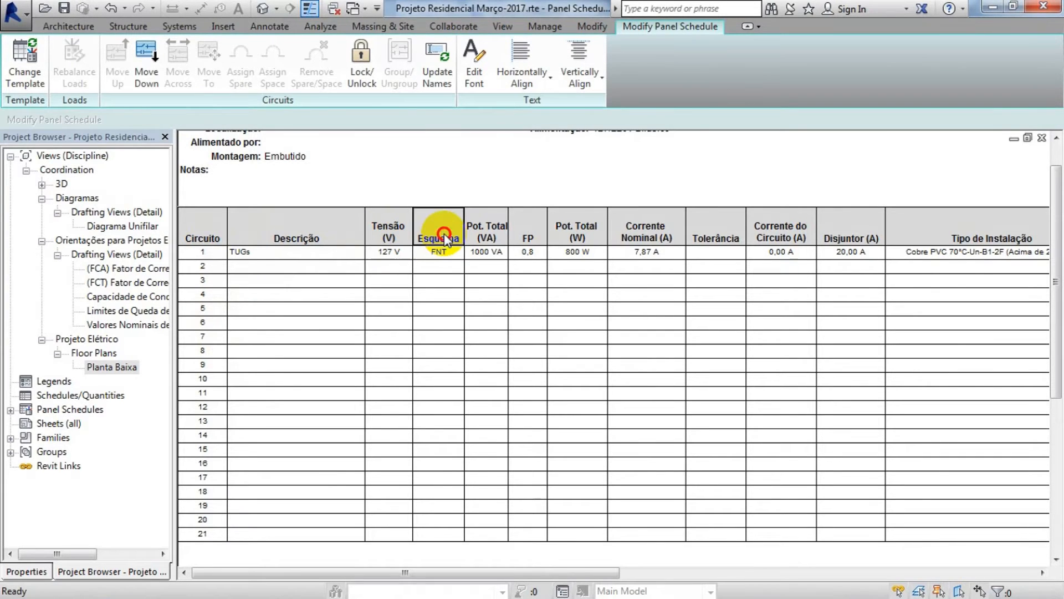
pyautogui.click(449, 250)
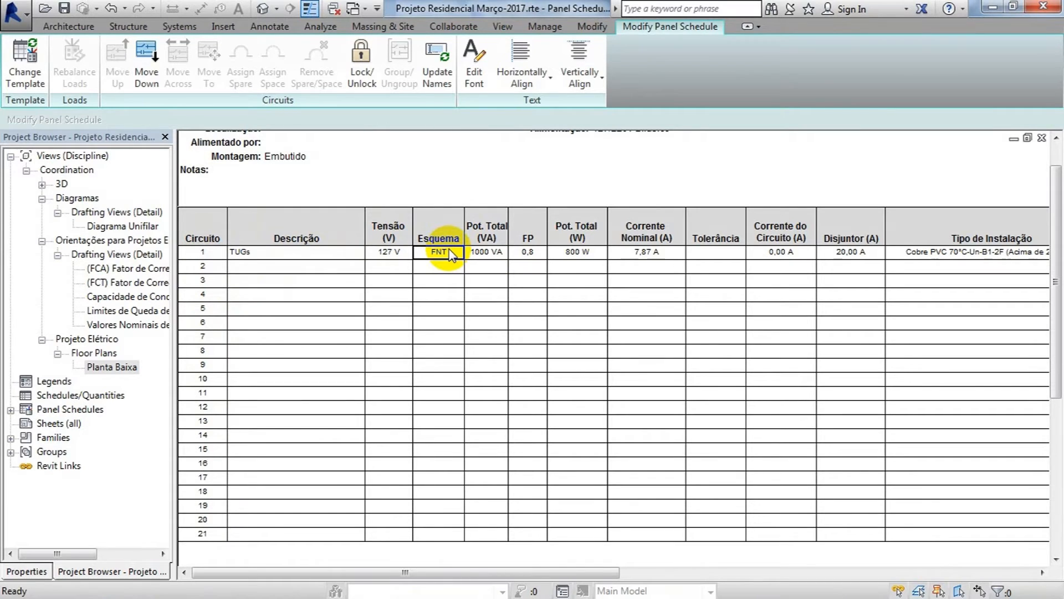
pyautogui.click(490, 251)
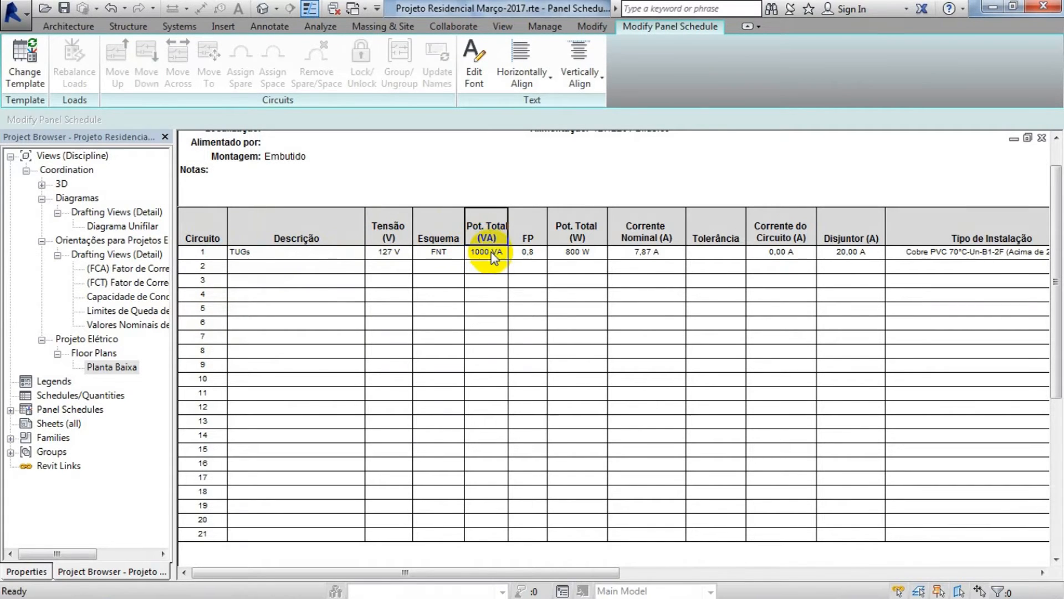
pyautogui.click(528, 240)
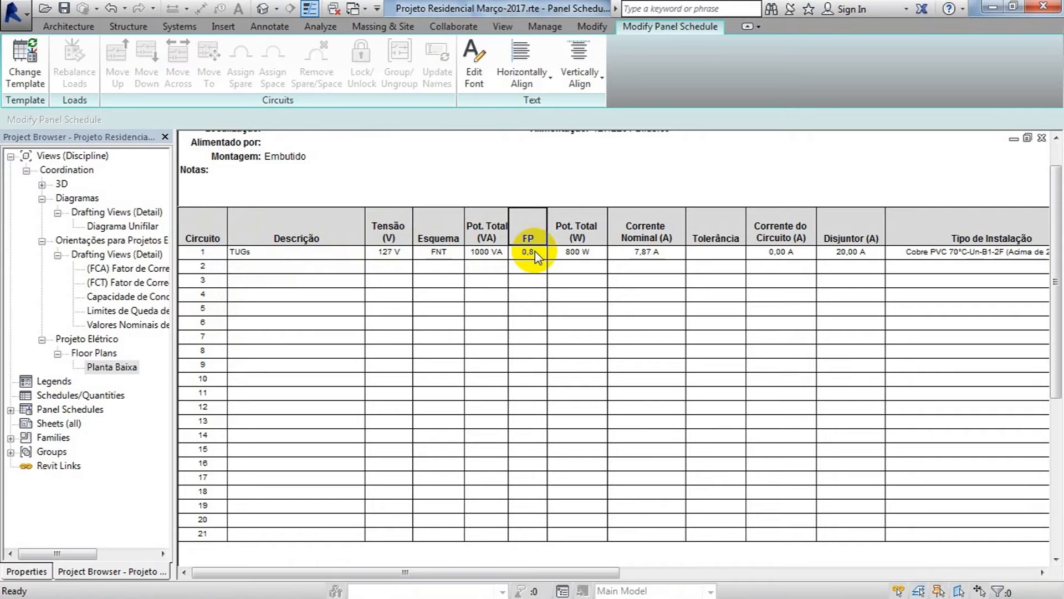
pyautogui.click(536, 255)
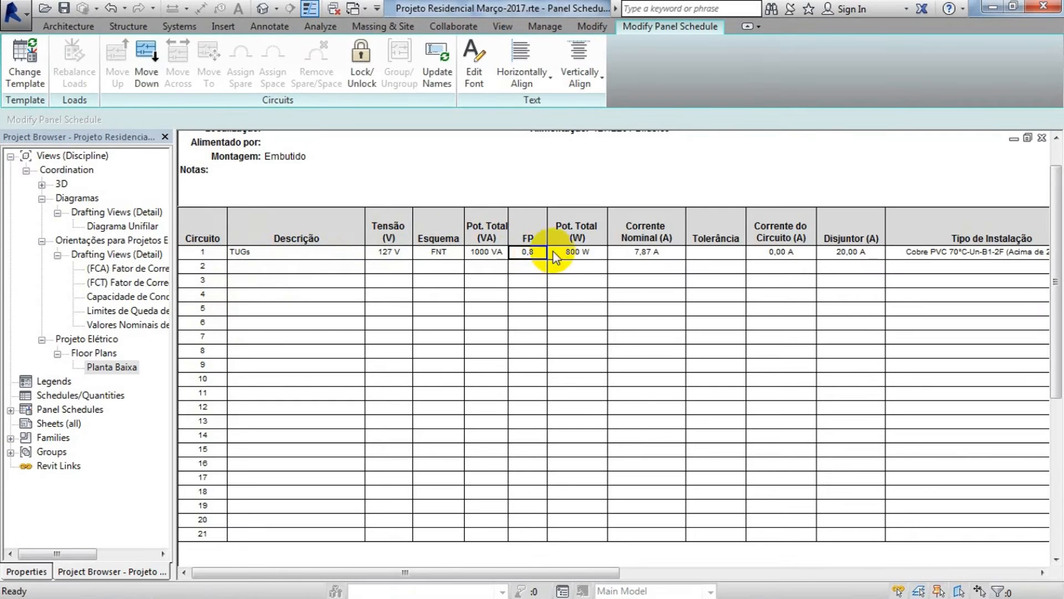
pyautogui.click(574, 239)
pyautogui.click(581, 256)
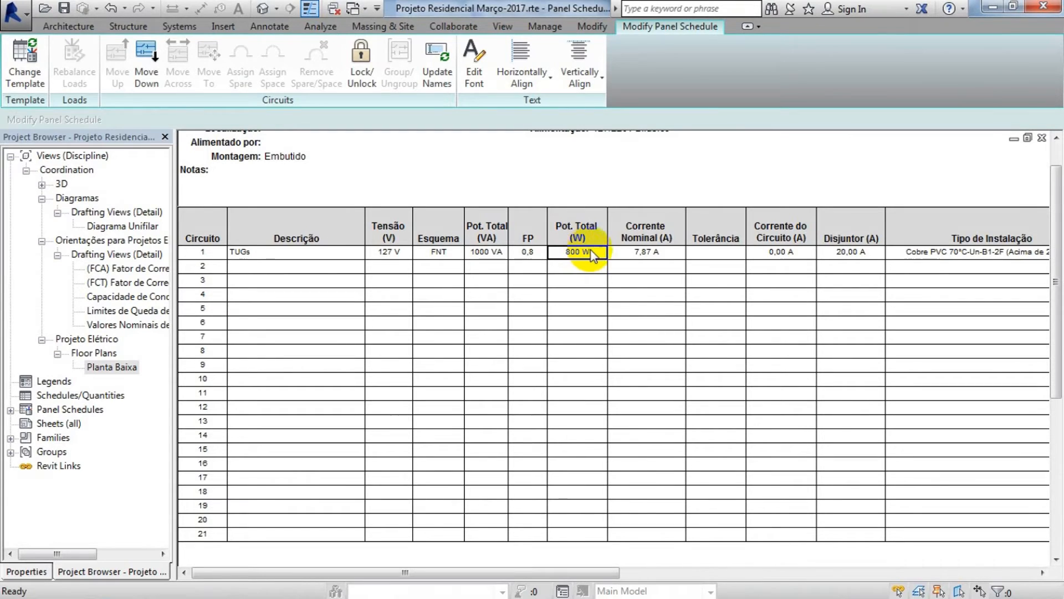
pyautogui.click(648, 238)
pyautogui.click(660, 255)
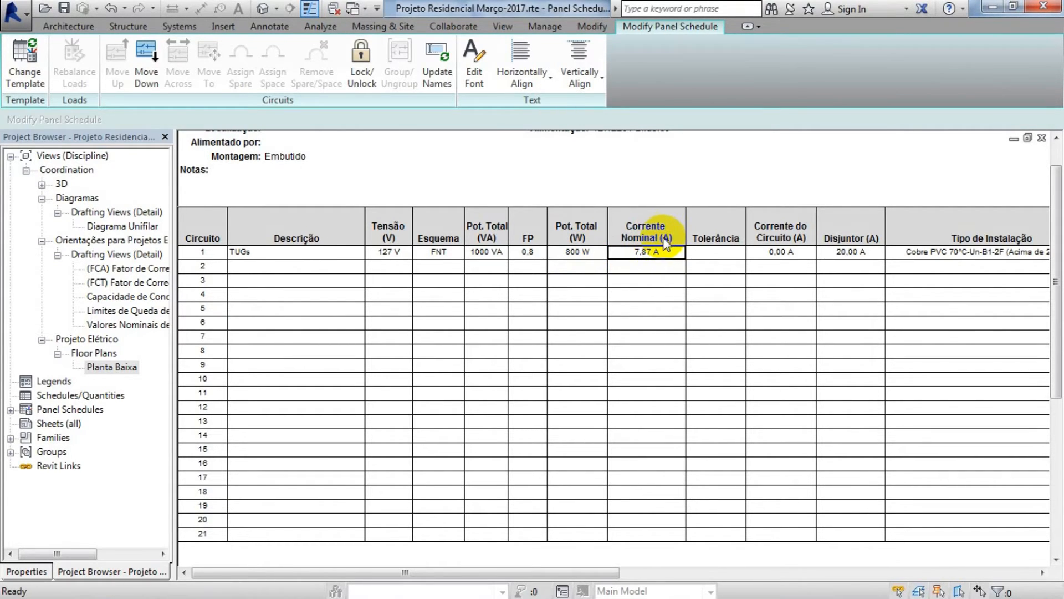
# Step: Set the tolerance (Tolerância) of circuit 1 to 1,15
pyautogui.click(714, 237)
pyautogui.click(716, 251)
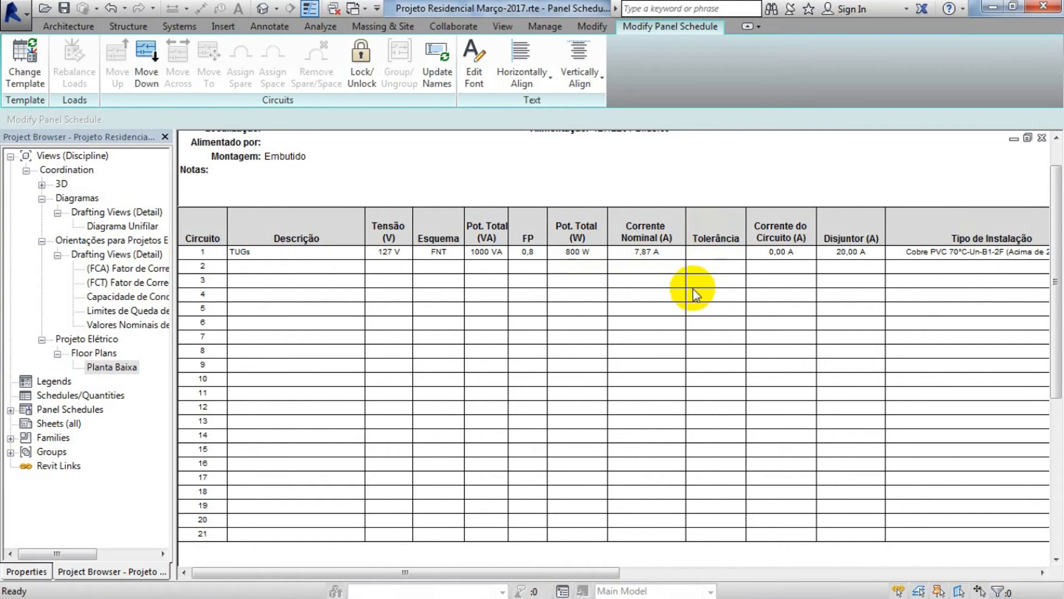
pyautogui.write('1.')
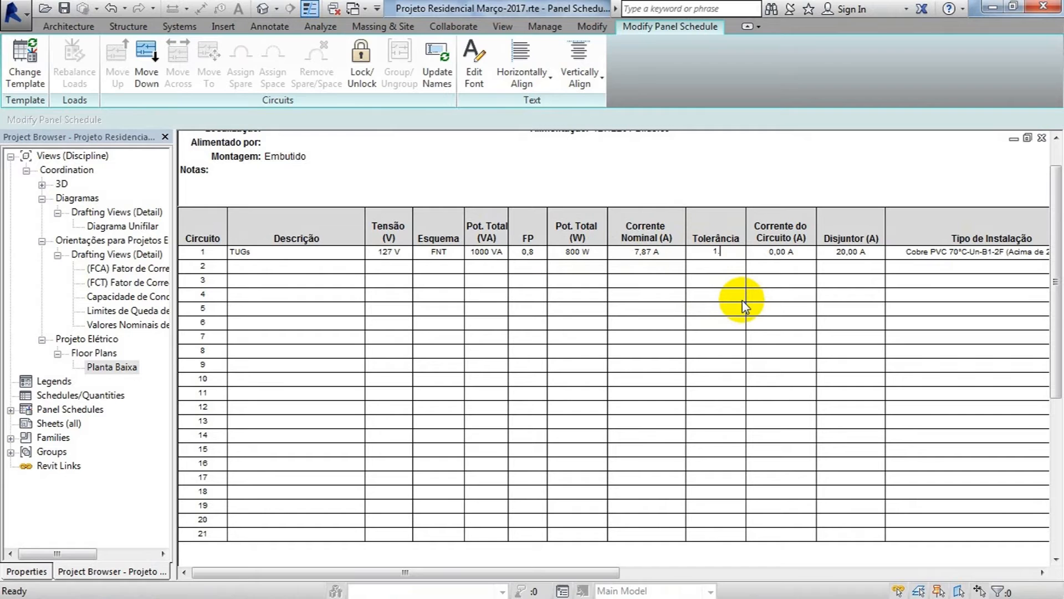
pyautogui.write('15')
pyautogui.press('Return')
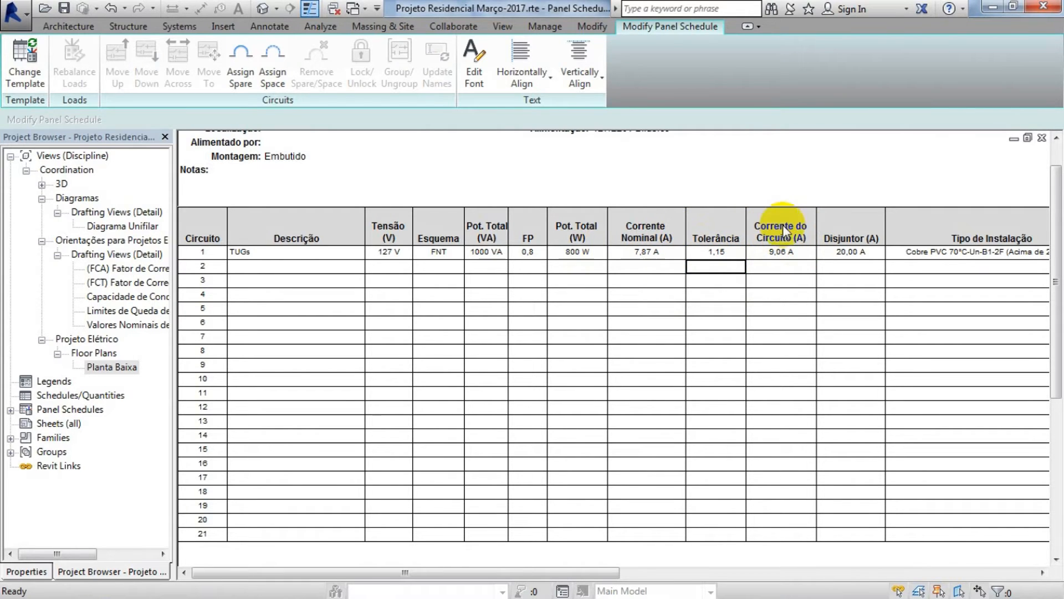
# Step: Set circuit 1's breaker (Disjuntor) to 10 A and check it against the nominal breaker values table, returning to the QDC schedule
pyautogui.moveTo(606, 574); pyautogui.dragTo(700, 573)
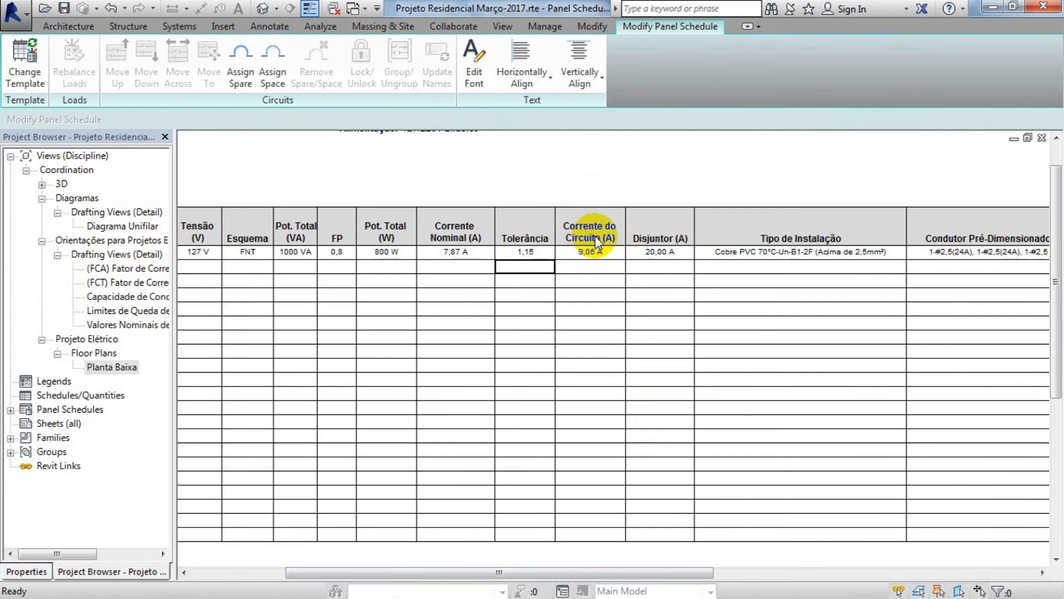
pyautogui.click(590, 251)
pyautogui.click(662, 251)
pyautogui.click(685, 251)
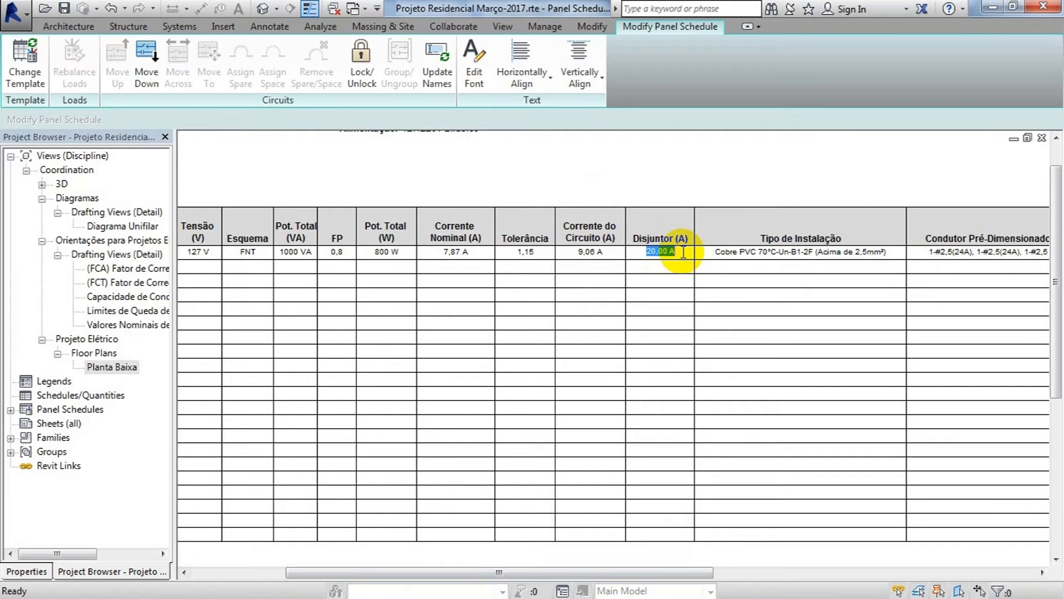
pyautogui.write('10')
pyautogui.press('Return')
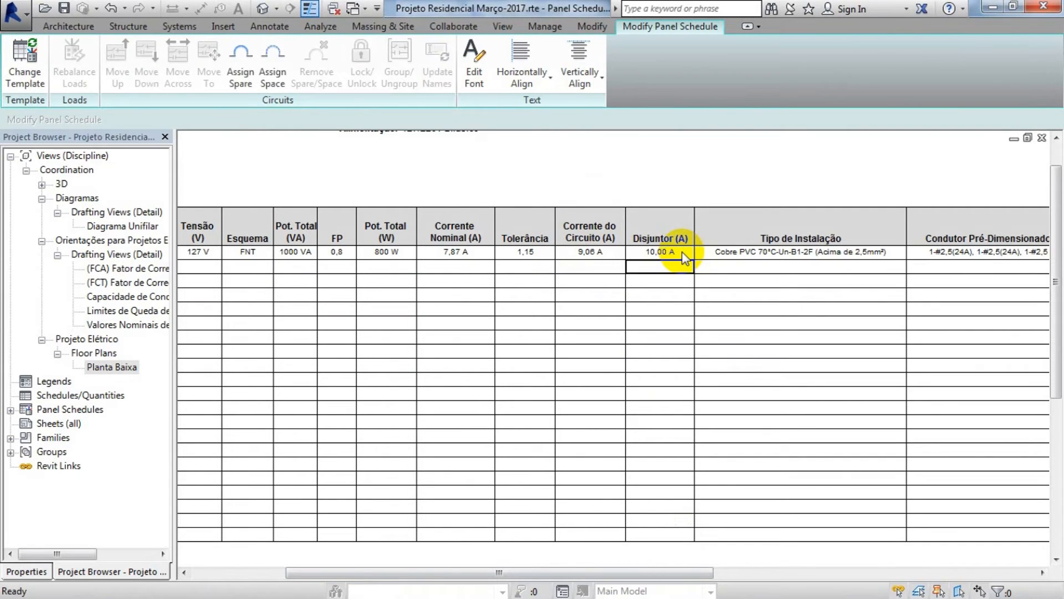
pyautogui.doubleClick(144, 325)
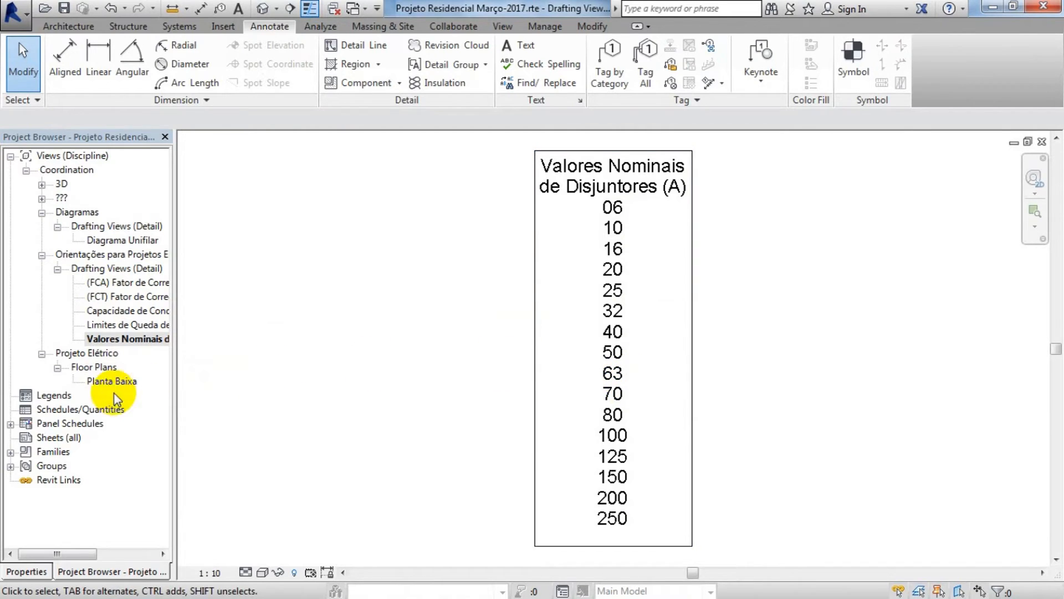
pyautogui.click(10, 424)
pyautogui.doubleClick(33, 437)
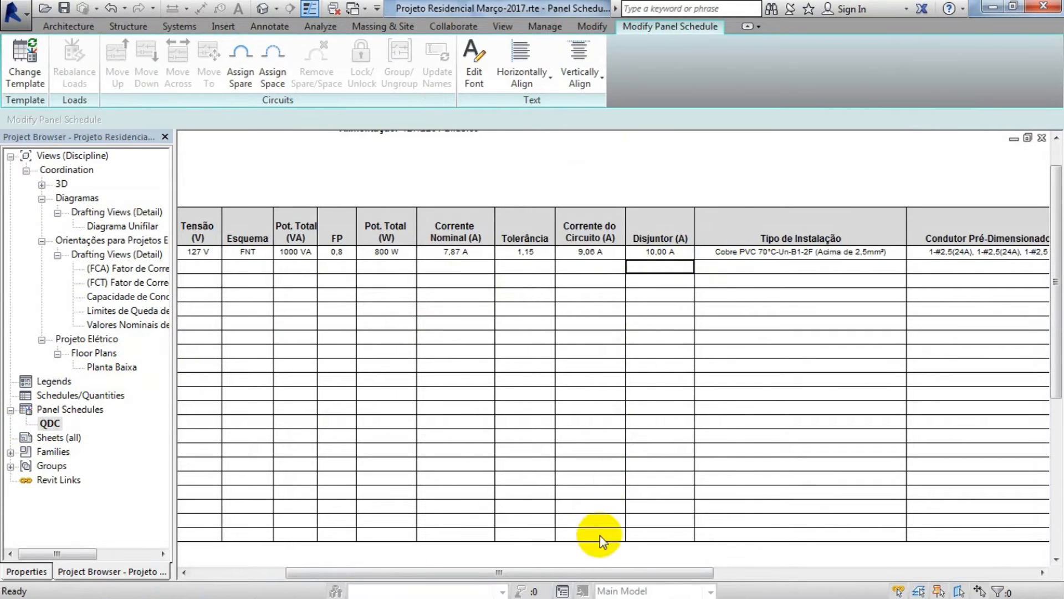
# Step: Review circuit 1's installation type and set its conductor current-carrying capacity (Cap. de Condução do Condutor) to 24 A
pyautogui.moveTo(577, 571); pyautogui.dragTo(700, 571)
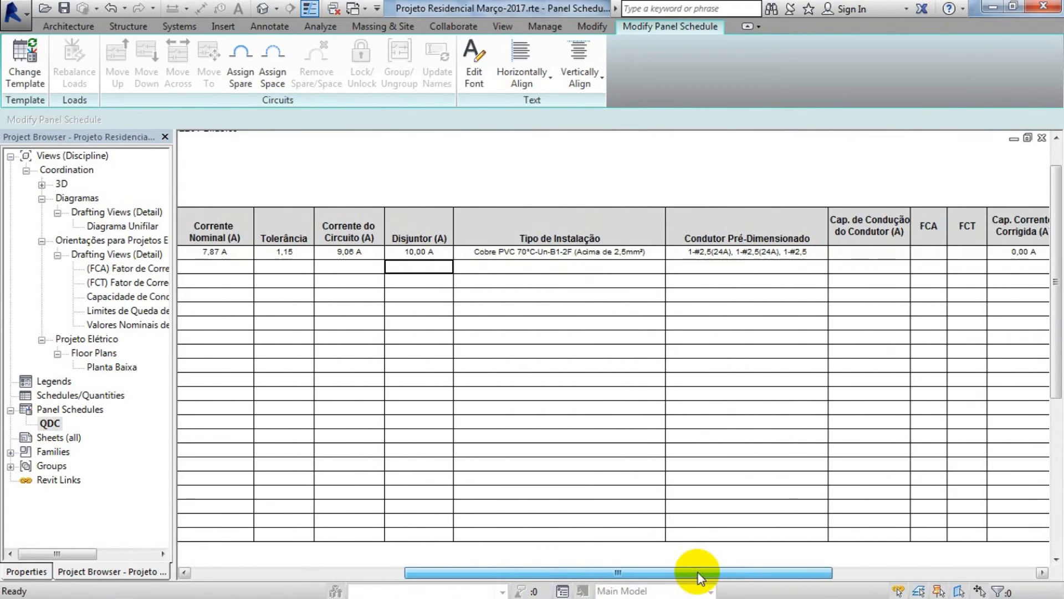
pyautogui.click(487, 254)
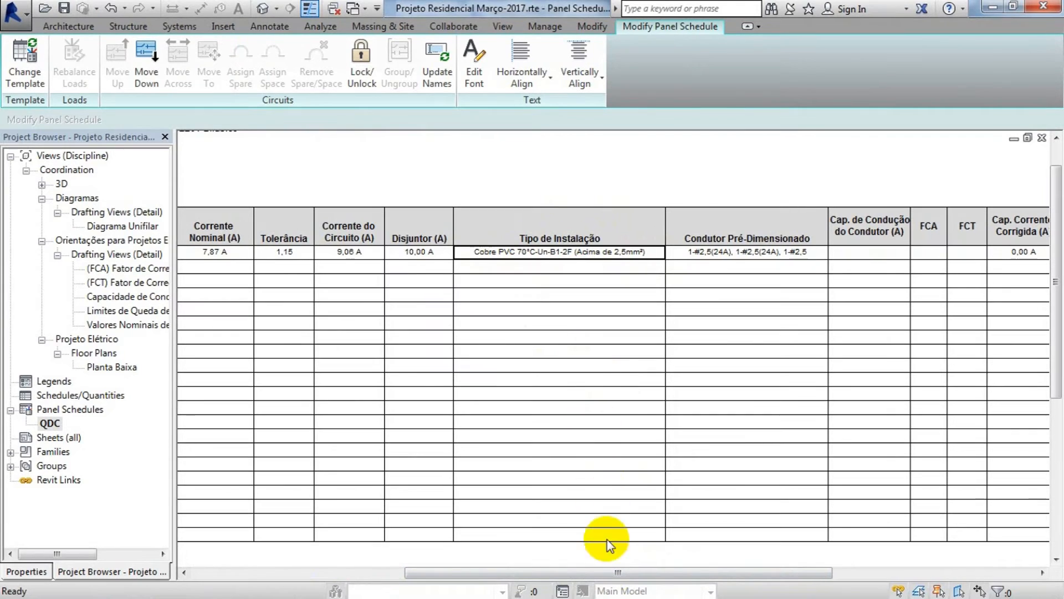
pyautogui.moveTo(613, 574); pyautogui.dragTo(659, 576)
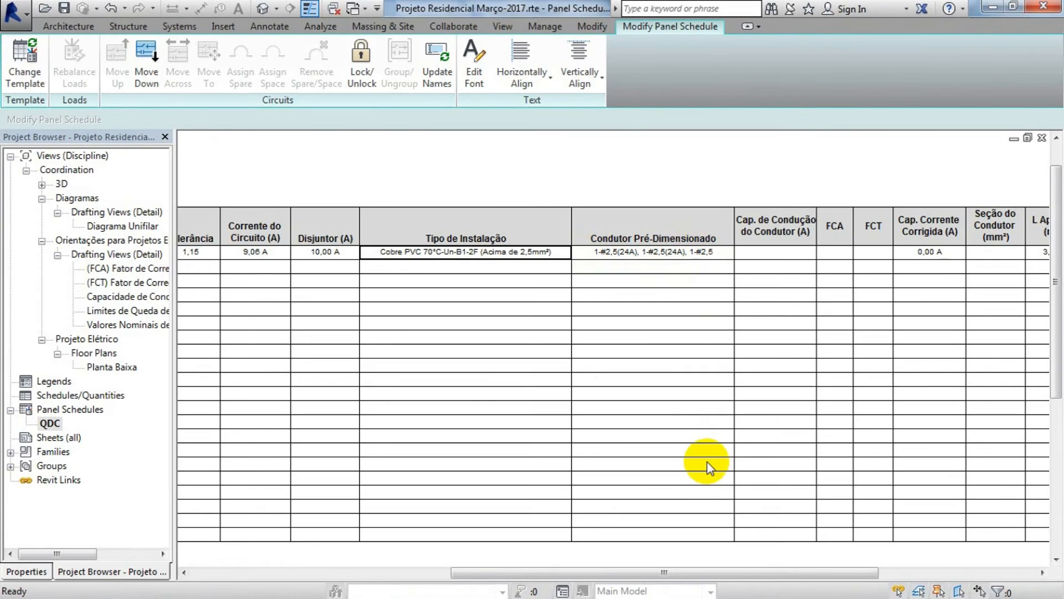
pyautogui.moveTo(717, 568); pyautogui.dragTo(762, 570)
pyautogui.click(664, 251)
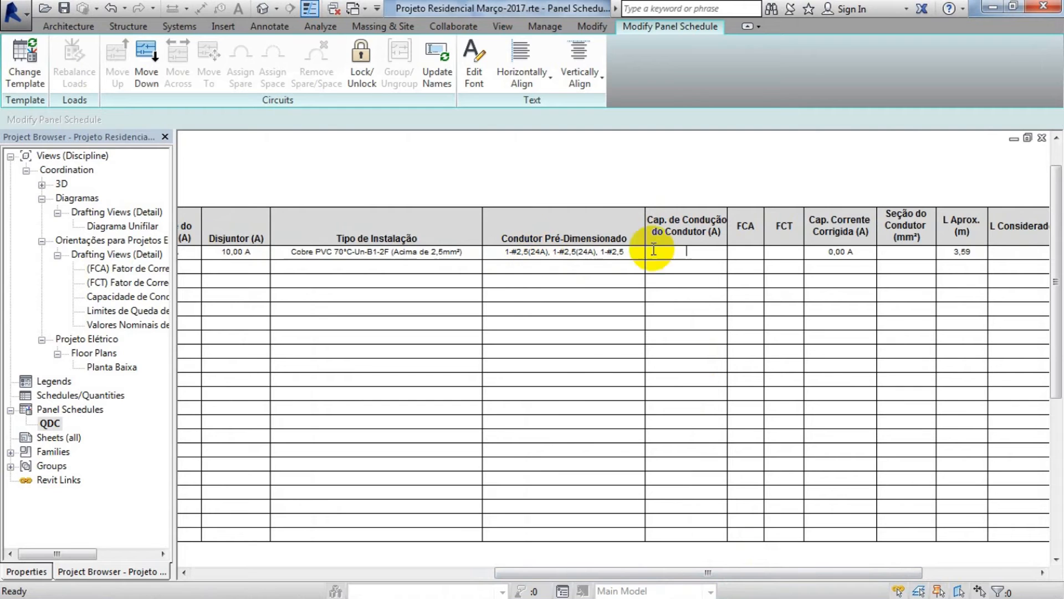
pyautogui.write('24')
pyautogui.press('Return')
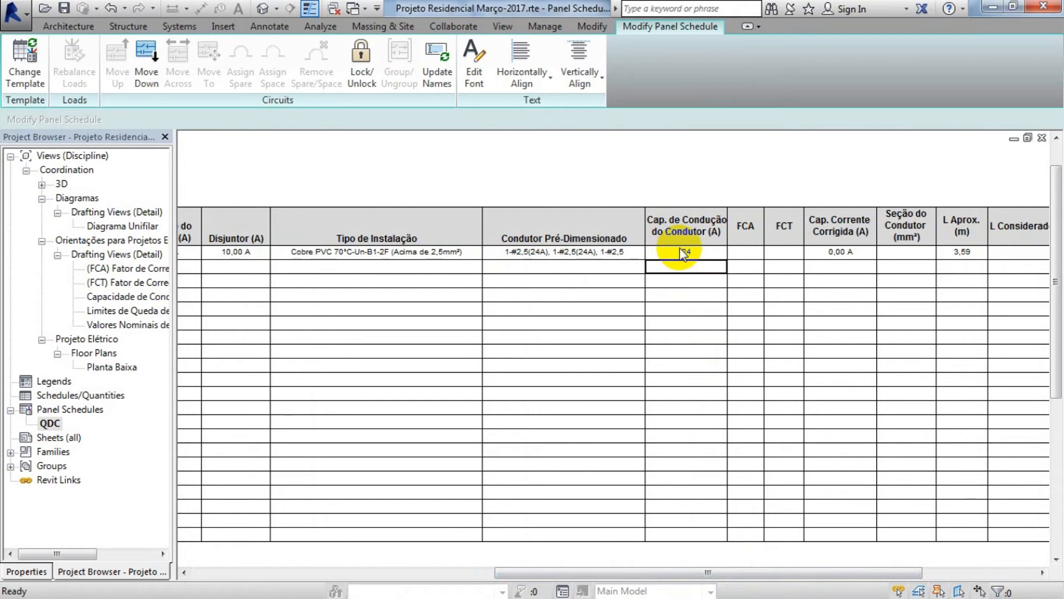
# Step: Consult the FCA grouping correction factor table and set circuit 1's FCA to 0,65 in the QDC schedule
pyautogui.moveTo(727, 571); pyautogui.dragTo(753, 534)
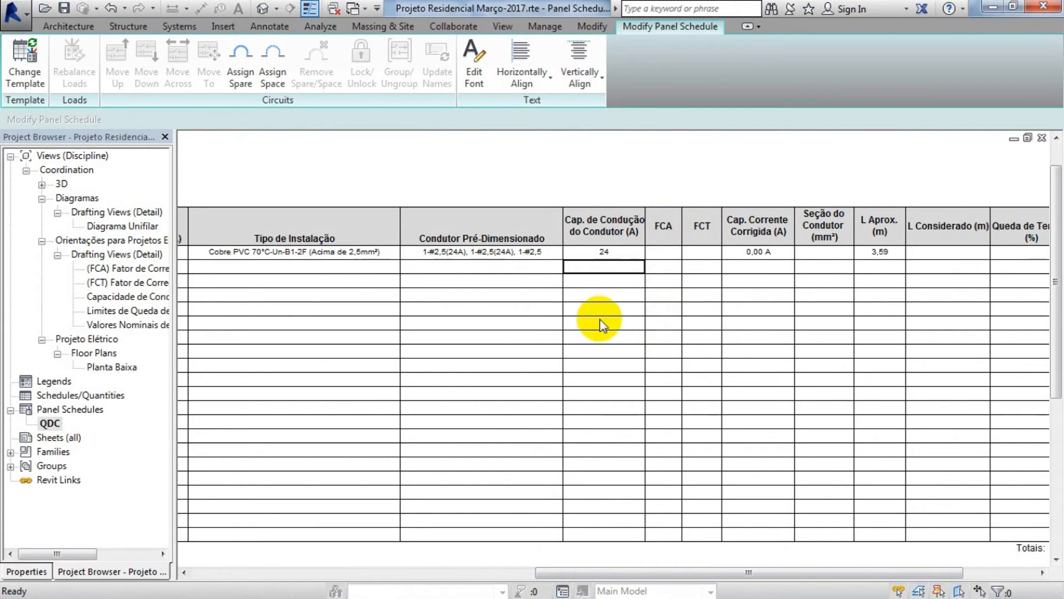
pyautogui.doubleClick(123, 269)
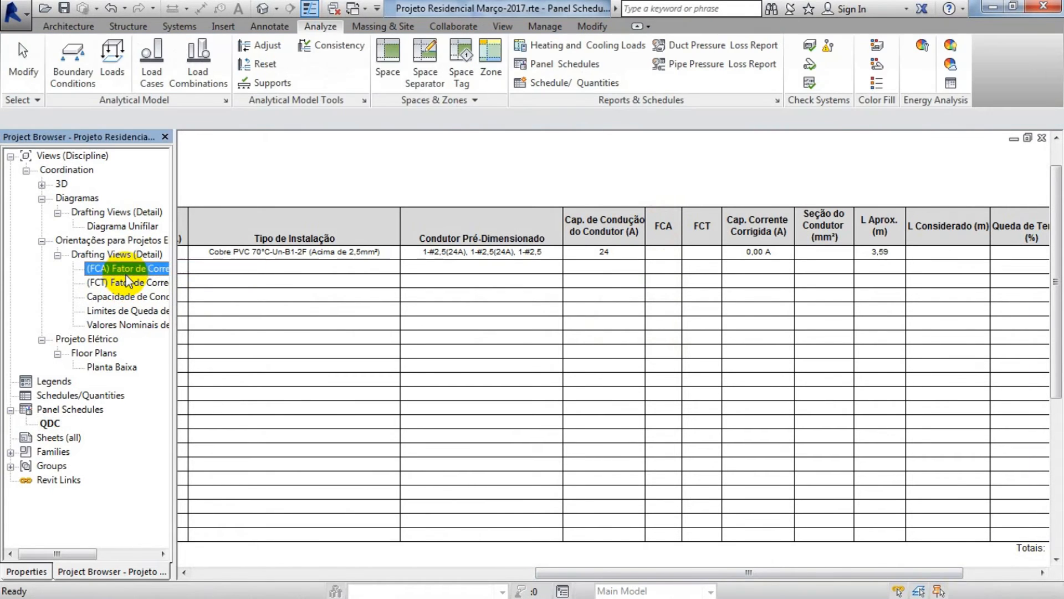
pyautogui.scroll(1, 496, 264)
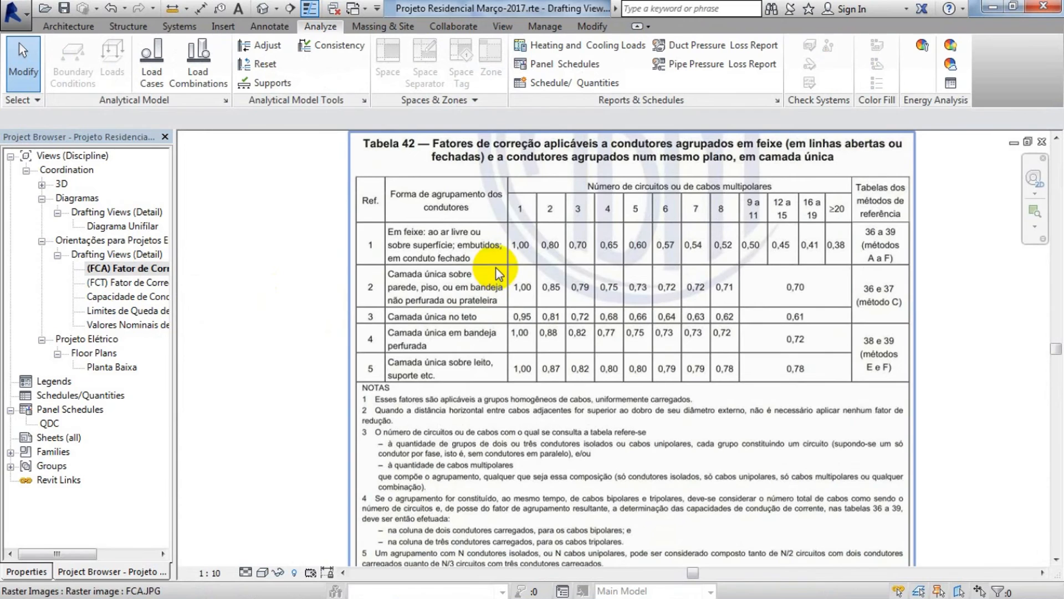
pyautogui.moveTo(496, 264); pyautogui.dragTo(497, 299, button='middle')
pyautogui.scroll(1, 518, 239)
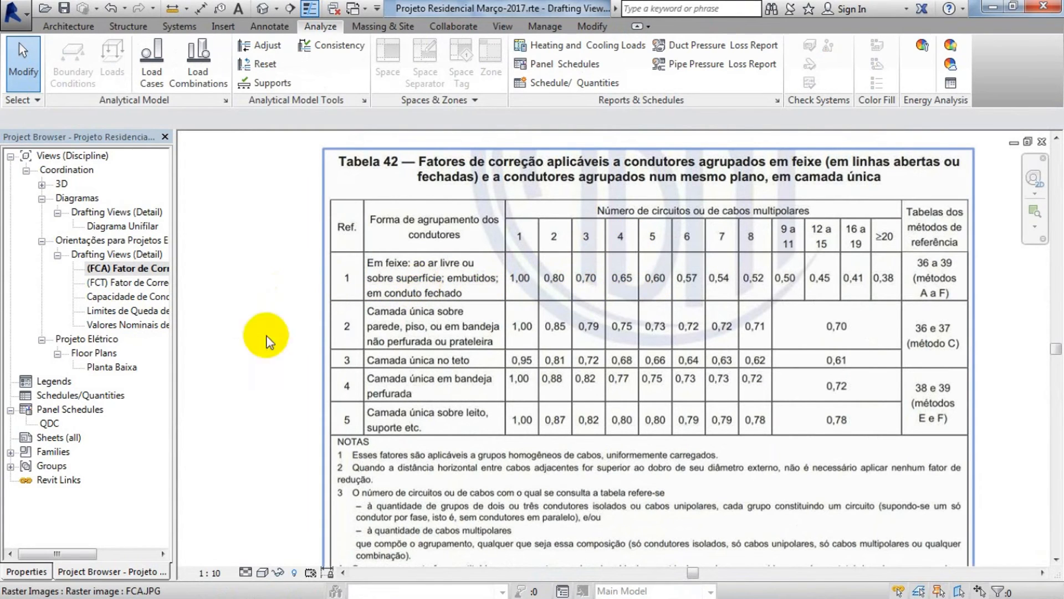
pyautogui.doubleClick(49, 423)
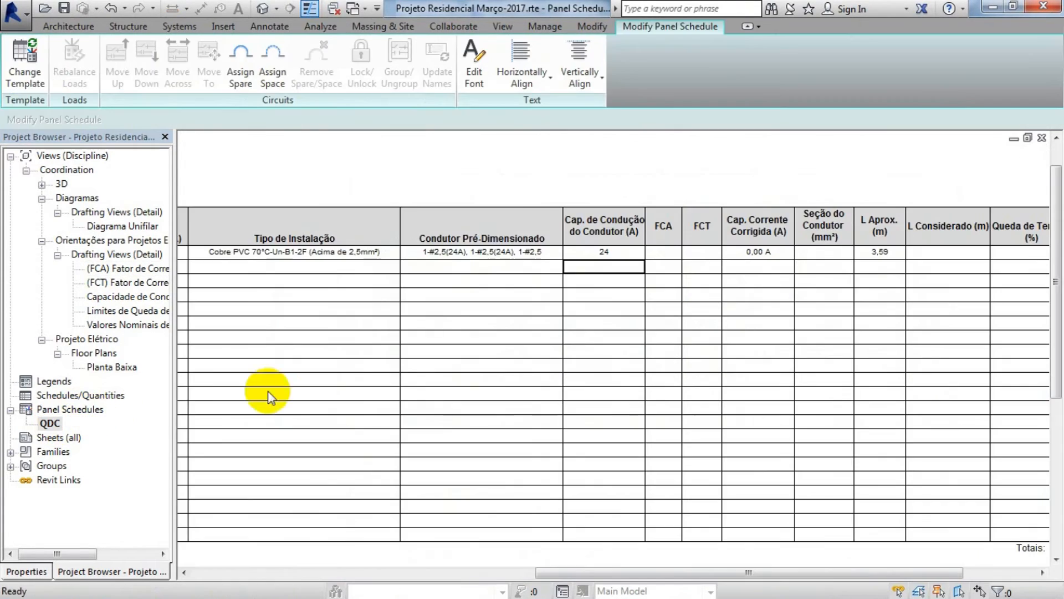
pyautogui.click(667, 251)
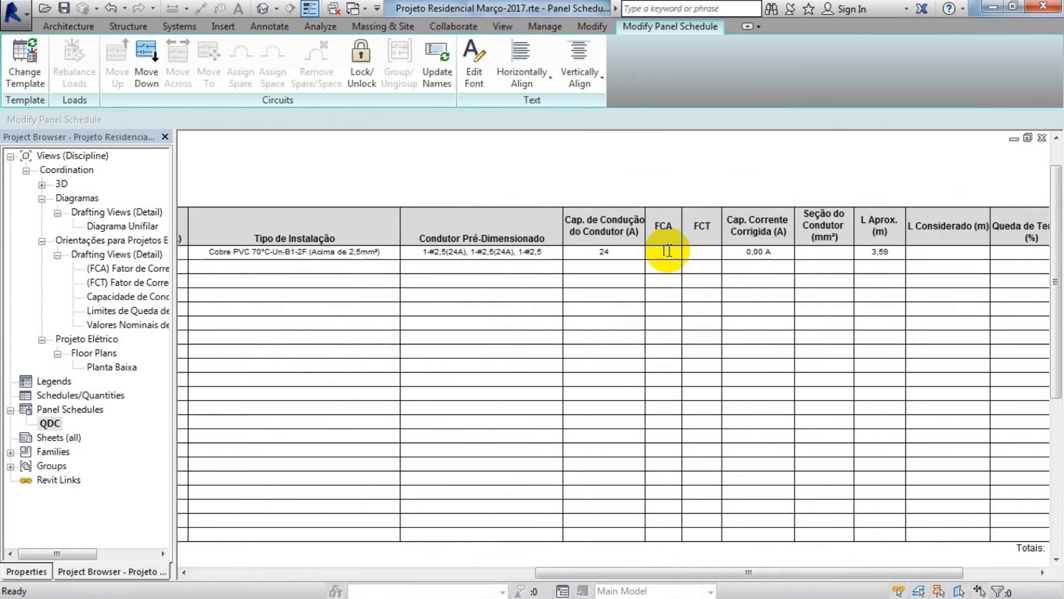
pyautogui.write('0,65')
pyautogui.press('Return')
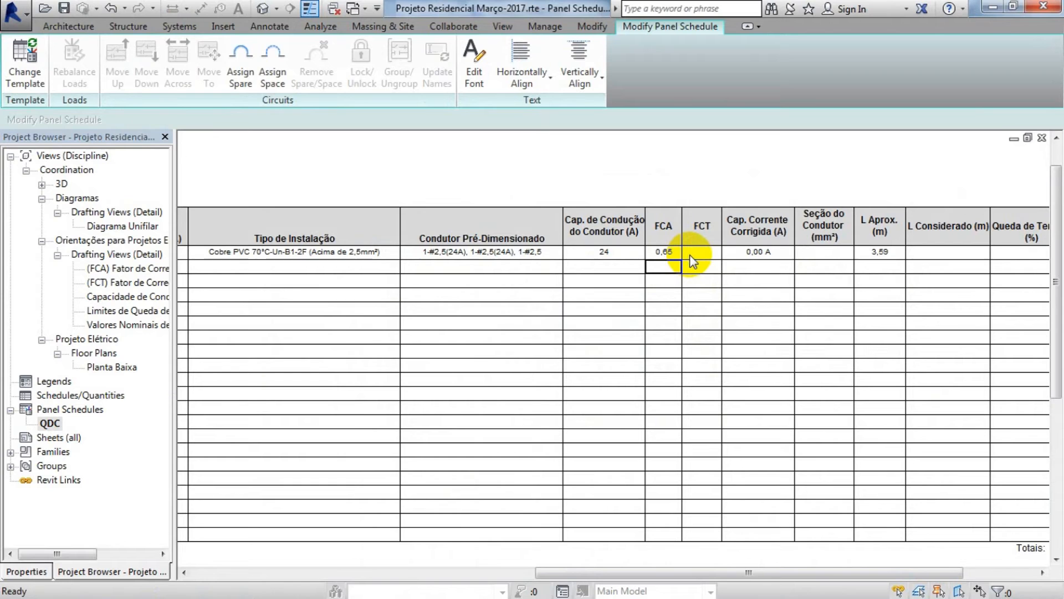
# Step: Consult the FCT temperature correction factor table and set circuit 1's FCT to 0,94 in the QDC schedule
pyautogui.click(692, 257)
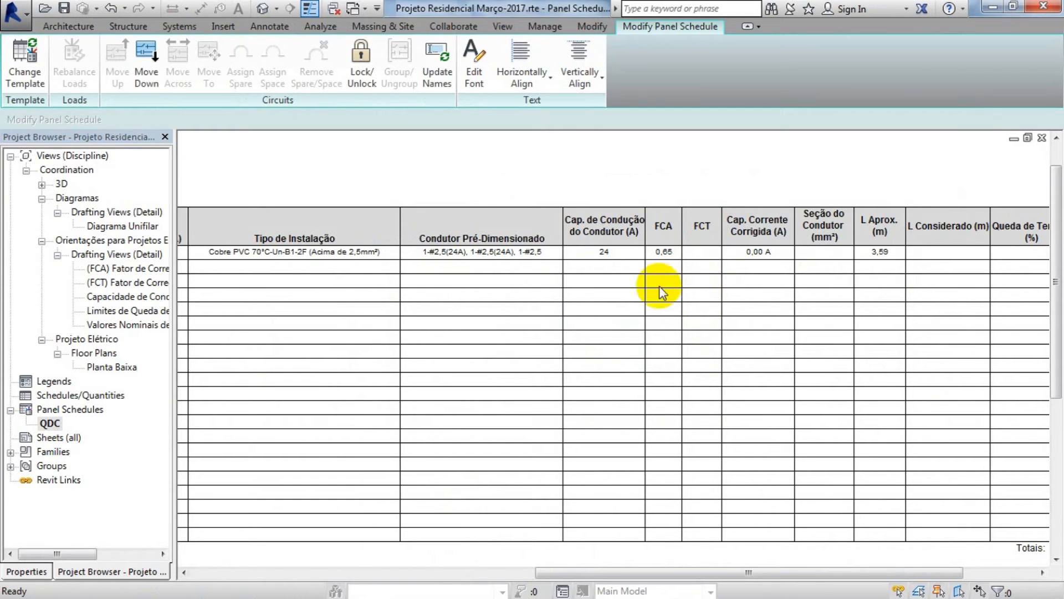
pyautogui.doubleClick(133, 282)
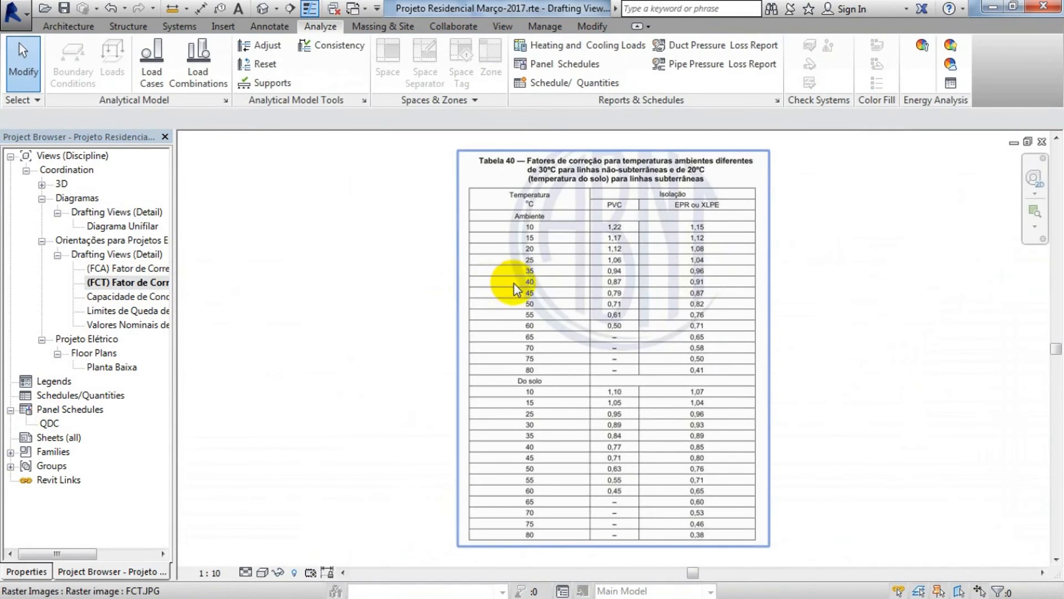
pyautogui.scroll(3, 569, 238)
pyautogui.moveTo(570, 238); pyautogui.dragTo(562, 296, button='middle')
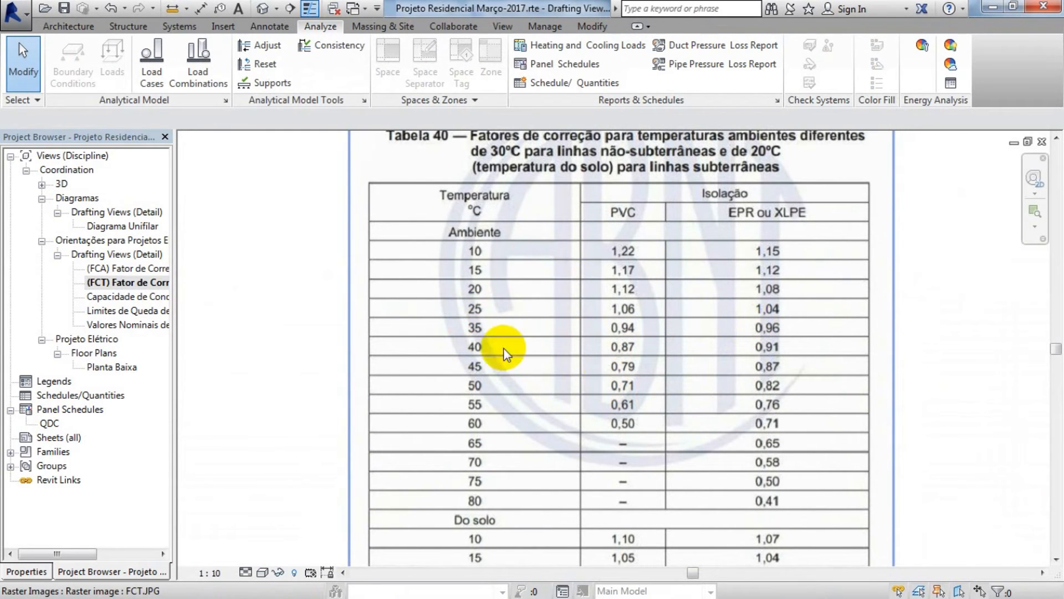
pyautogui.doubleClick(50, 424)
pyautogui.click(714, 252)
pyautogui.write('1')
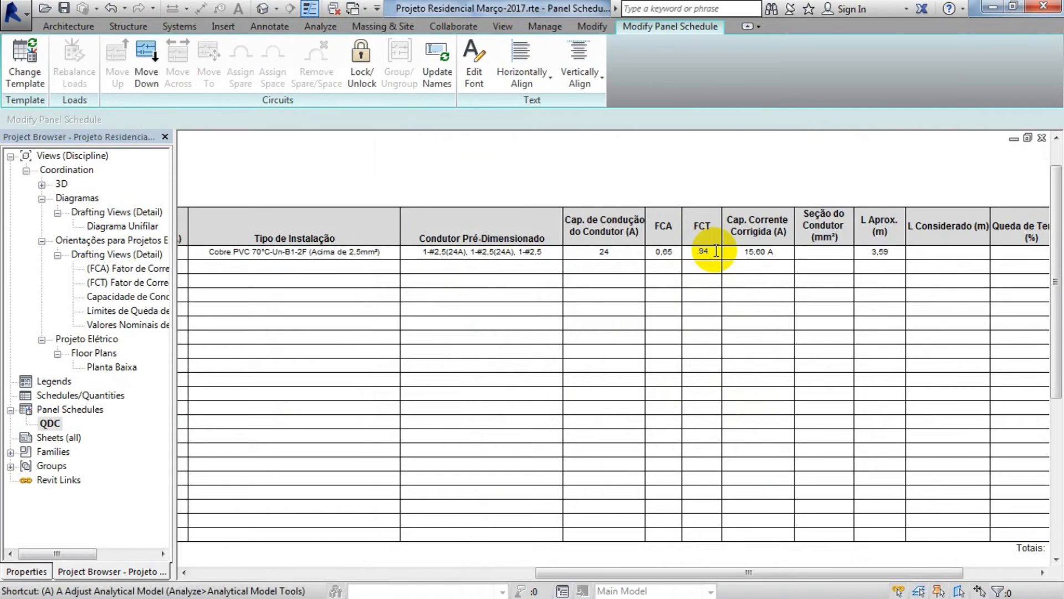
pyautogui.press('Return')
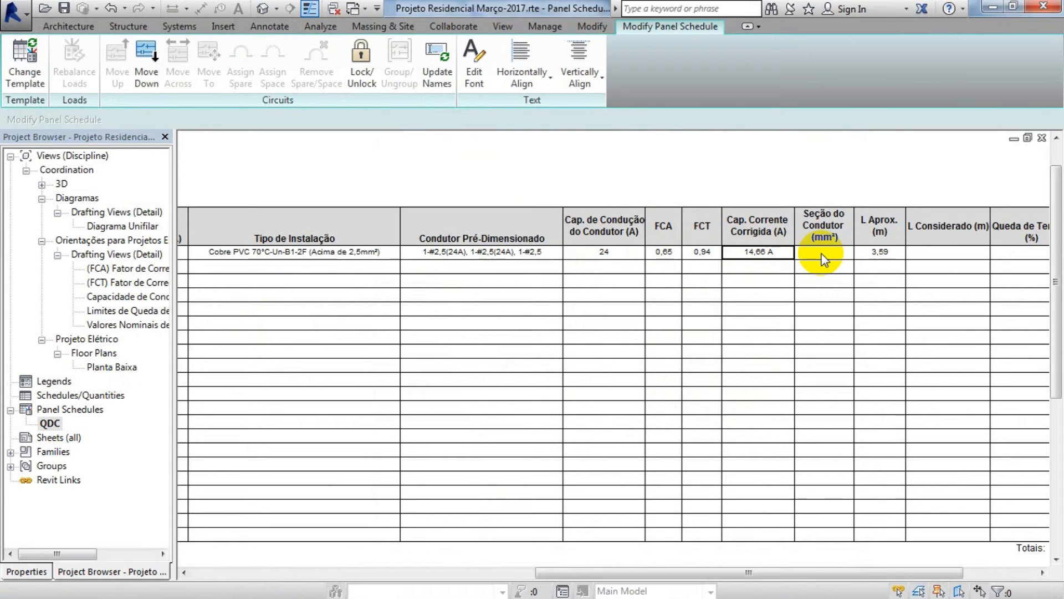
# Step: Review circuit 1's breaker and corrected current capacity, and set its conductor section (Seção do Condutor) to 2,5 mm²
pyautogui.moveTo(618, 572); pyautogui.dragTo(558, 571)
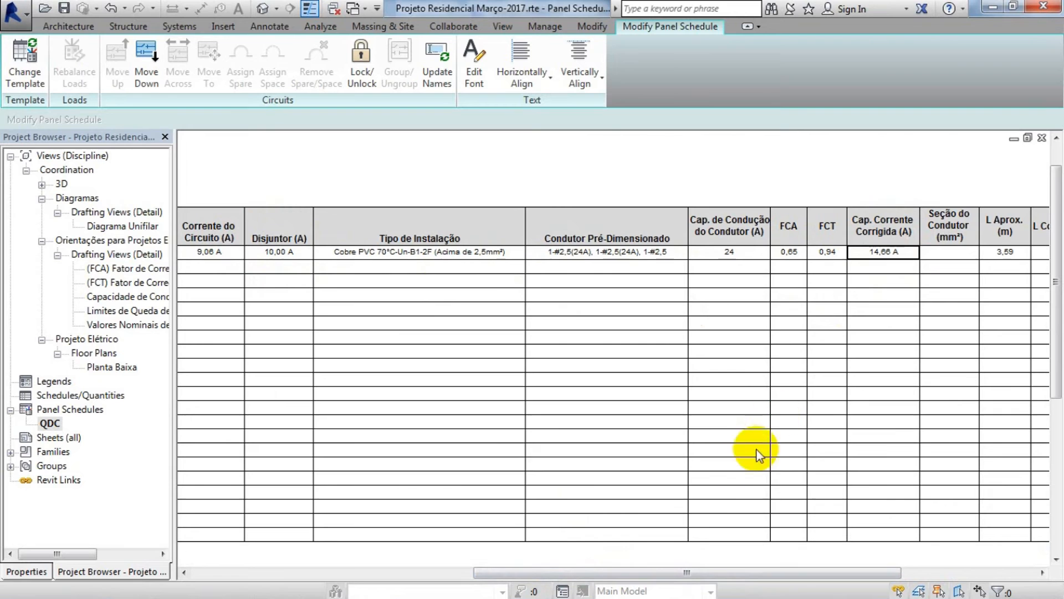
pyautogui.moveTo(681, 572); pyautogui.dragTo(819, 554)
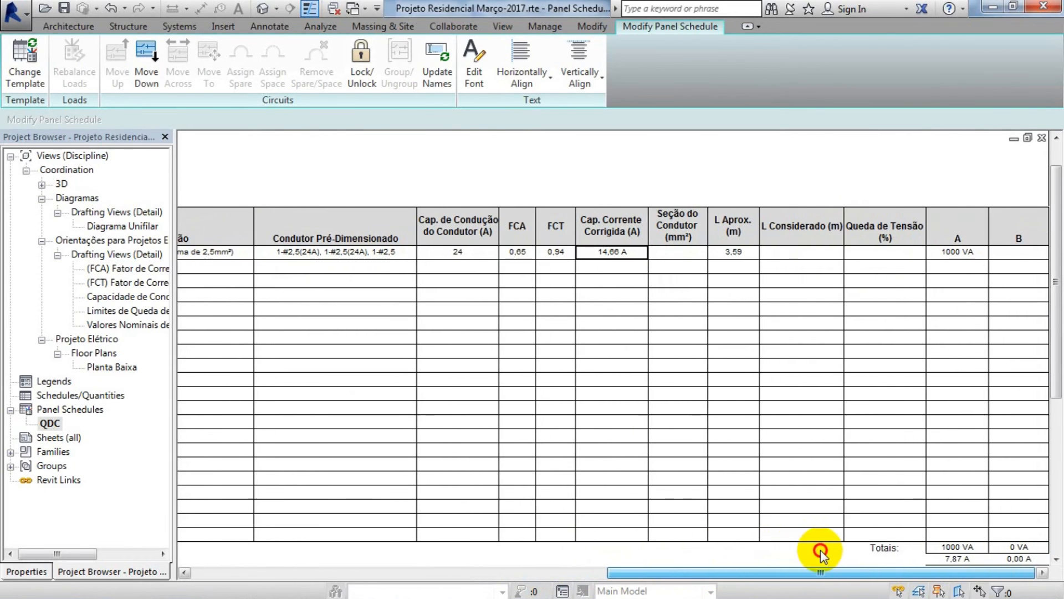
pyautogui.click(686, 253)
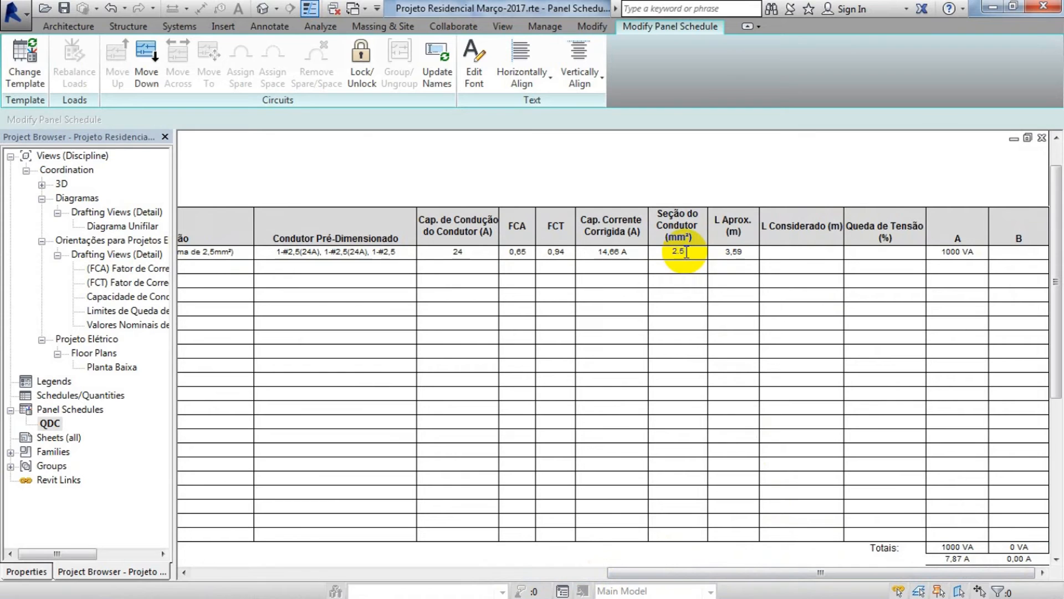
pyautogui.click(693, 269)
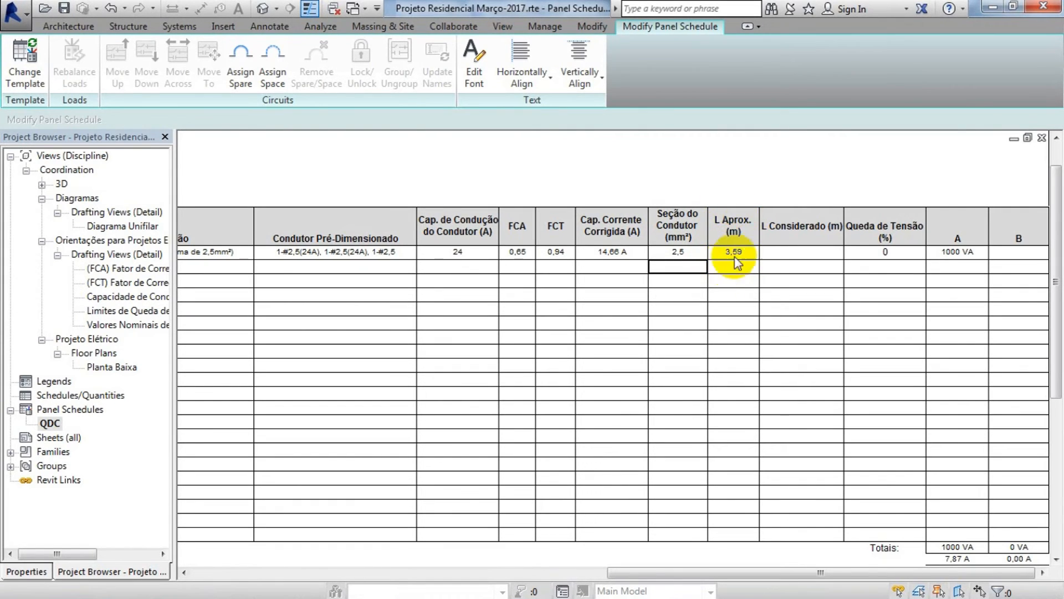
# Step: In the Planta Baixa floor plan, place an aligned dimension from the QDC board's centre to the farthest outlet
pyautogui.click(115, 367)
pyautogui.doubleClick(117, 367)
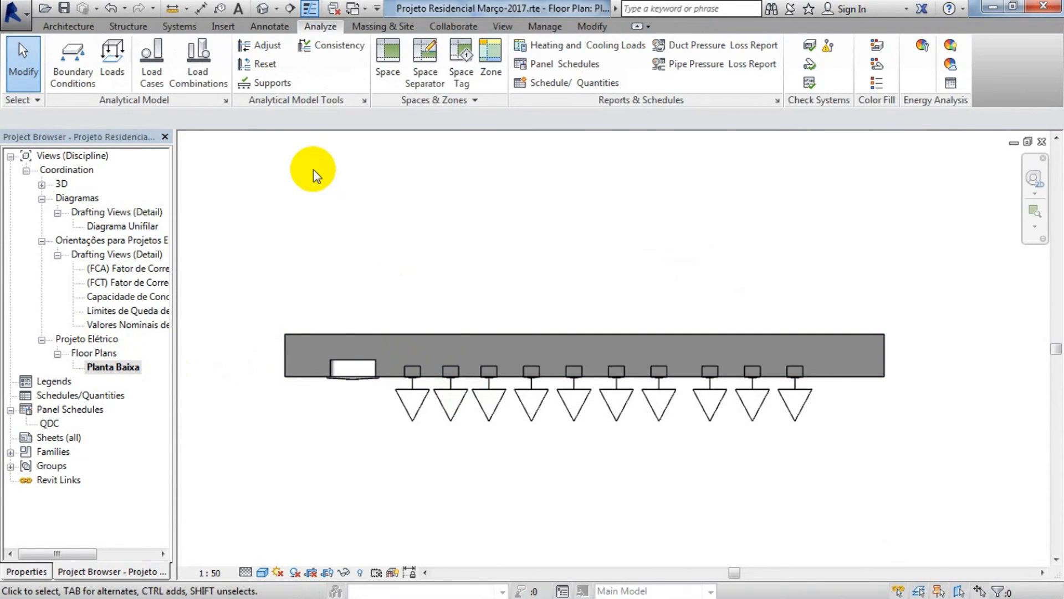
pyautogui.click(269, 26)
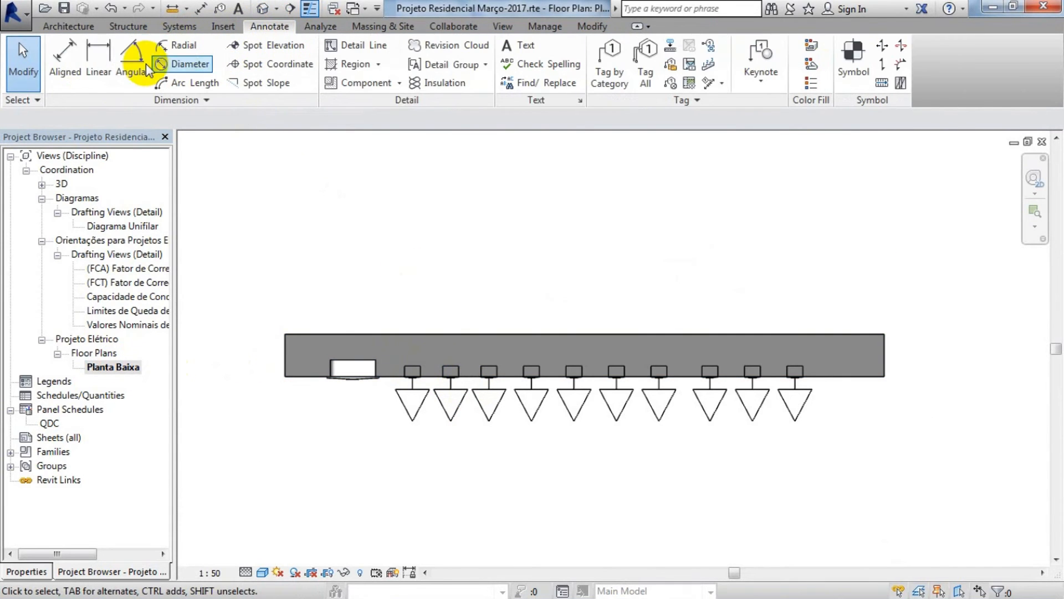
pyautogui.click(72, 61)
pyautogui.click(356, 372)
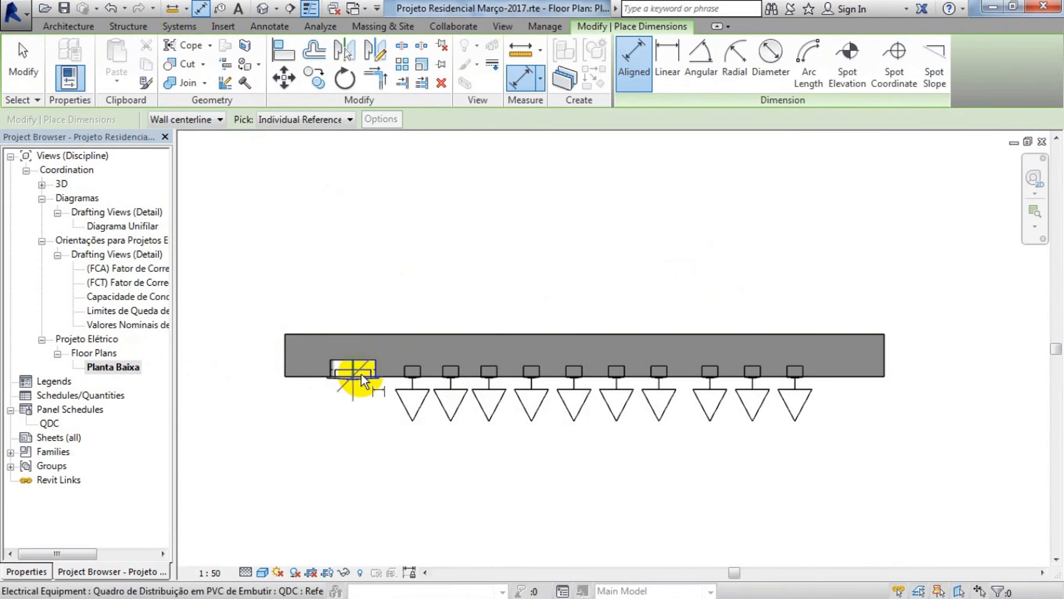
pyautogui.click(796, 386)
pyautogui.click(765, 499)
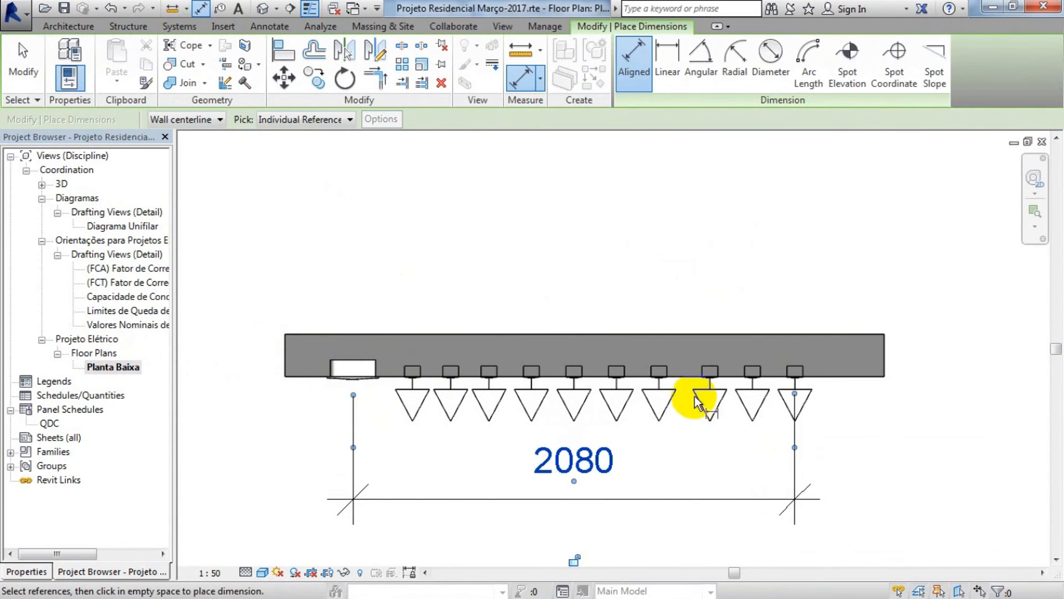
pyautogui.press('Escape')
pyautogui.press('Escape')
pyautogui.scroll(-2, 683, 326)
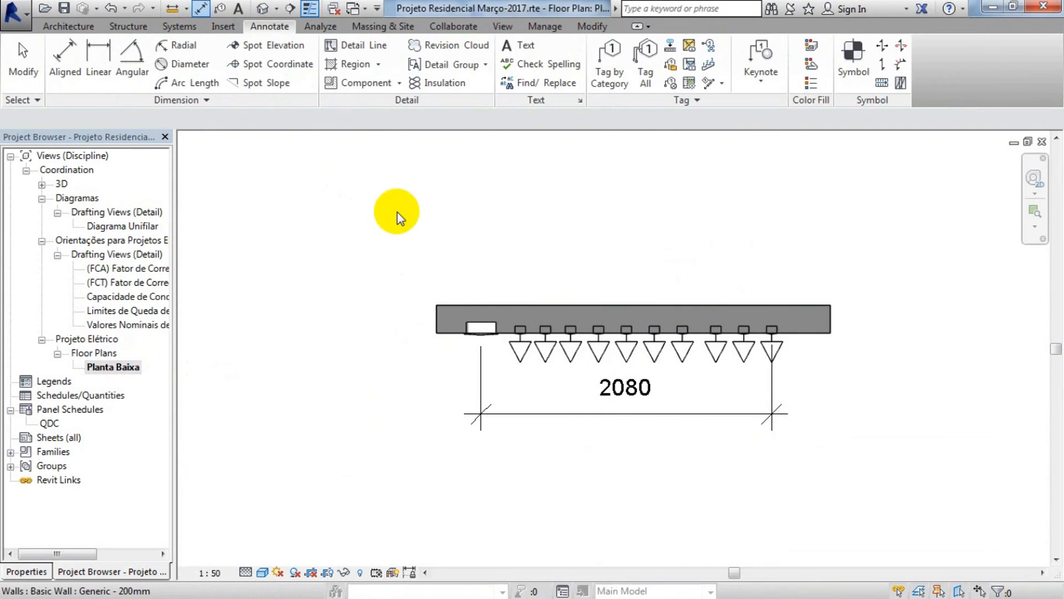
# Step: Create a section in front of the wall, facing the board and outlets, and open it at Fine detail level
pyautogui.click(290, 8)
pyautogui.click(443, 395)
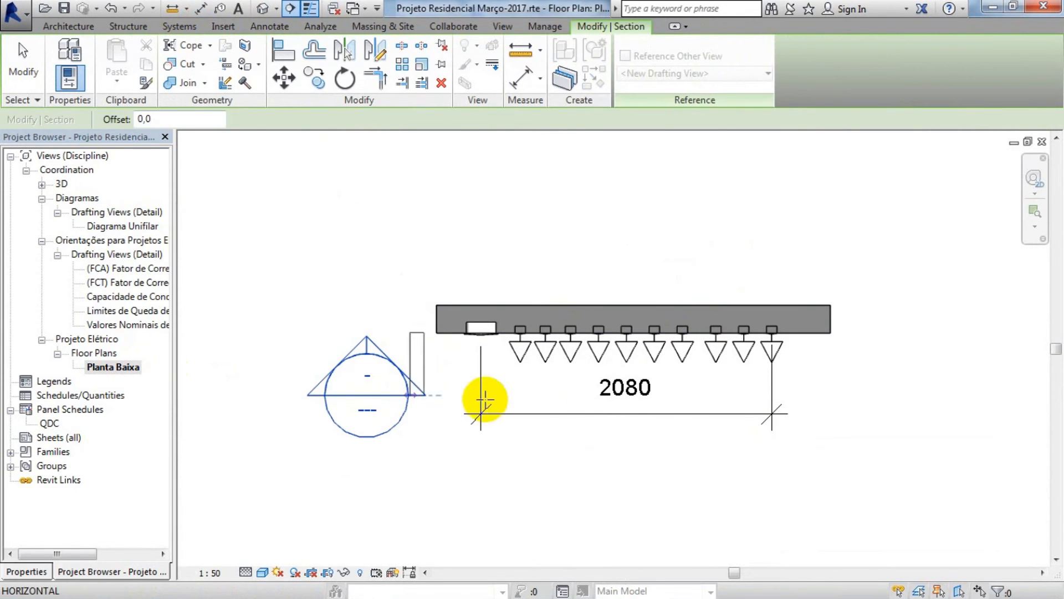
pyautogui.click(880, 394)
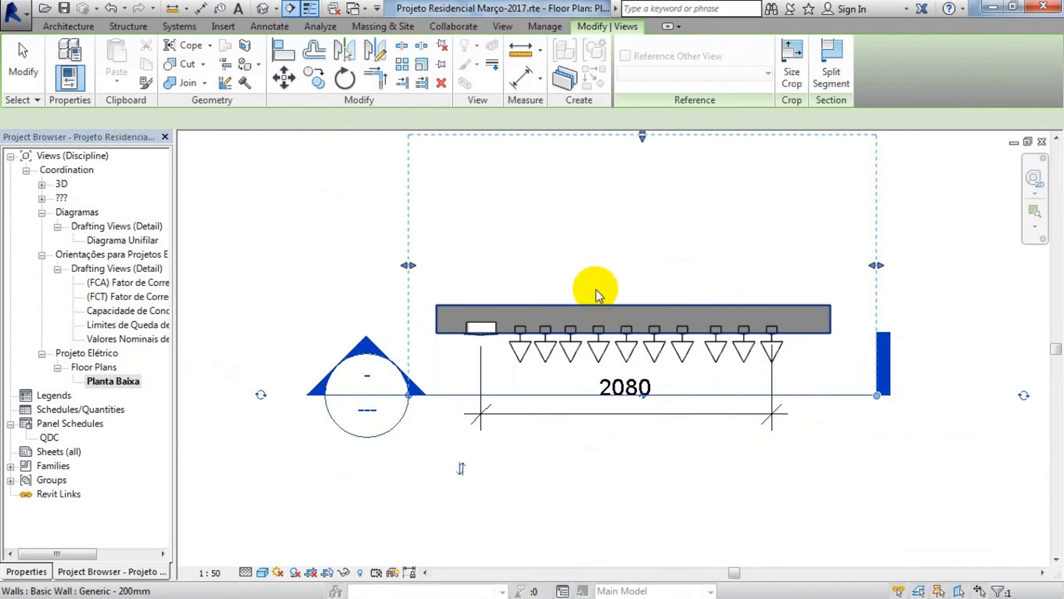
pyautogui.press('Escape')
pyautogui.press('Escape')
pyautogui.doubleClick(366, 370)
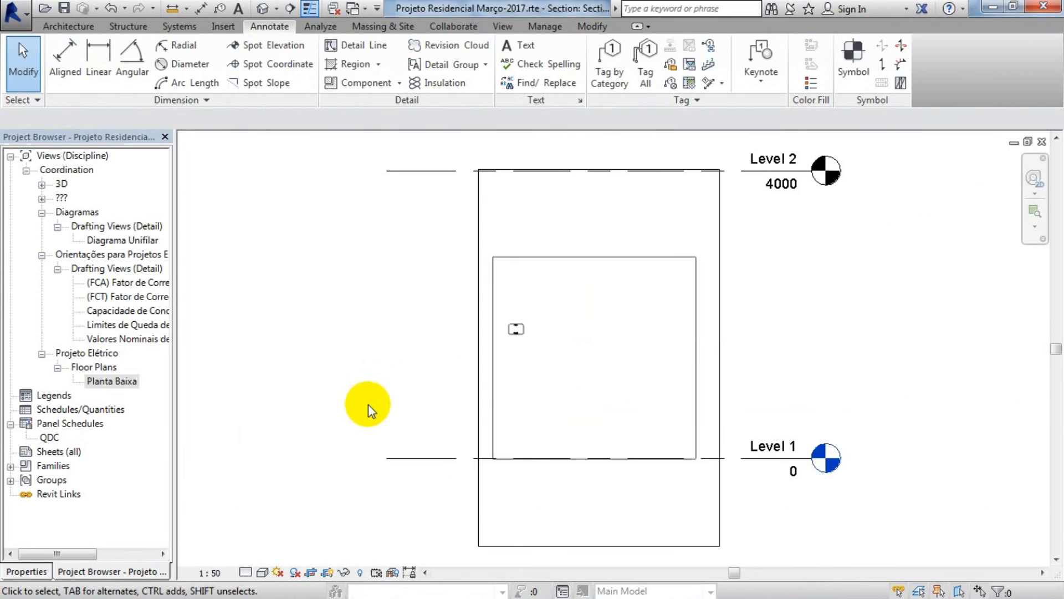
pyautogui.click(244, 572)
pyautogui.click(261, 550)
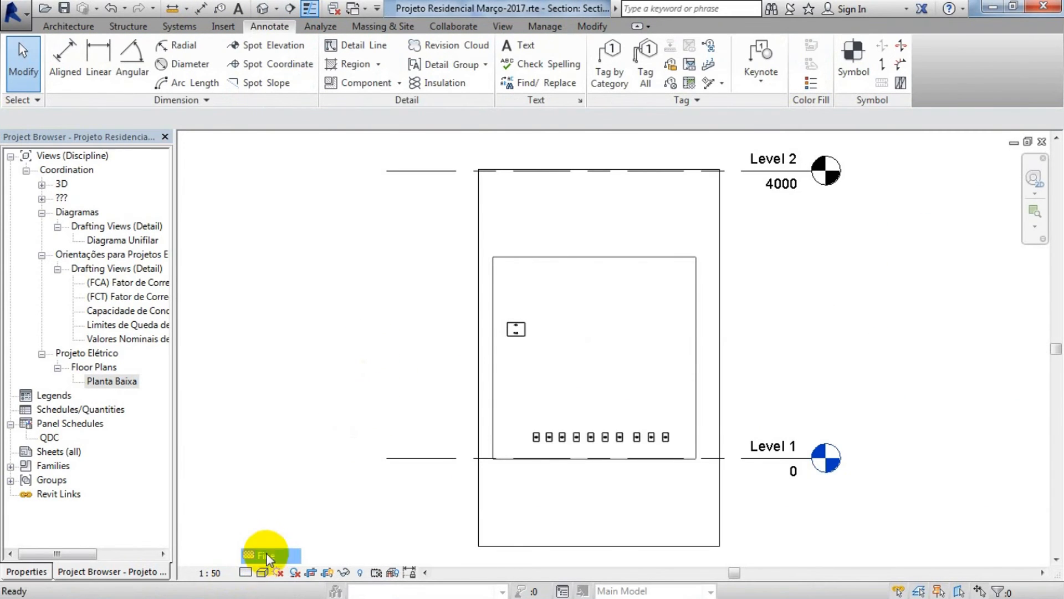
# Step: Place an aligned dimension for the vertical distance between the QDC board's centre and the first outlet in the section
pyautogui.scroll(2, 506, 363)
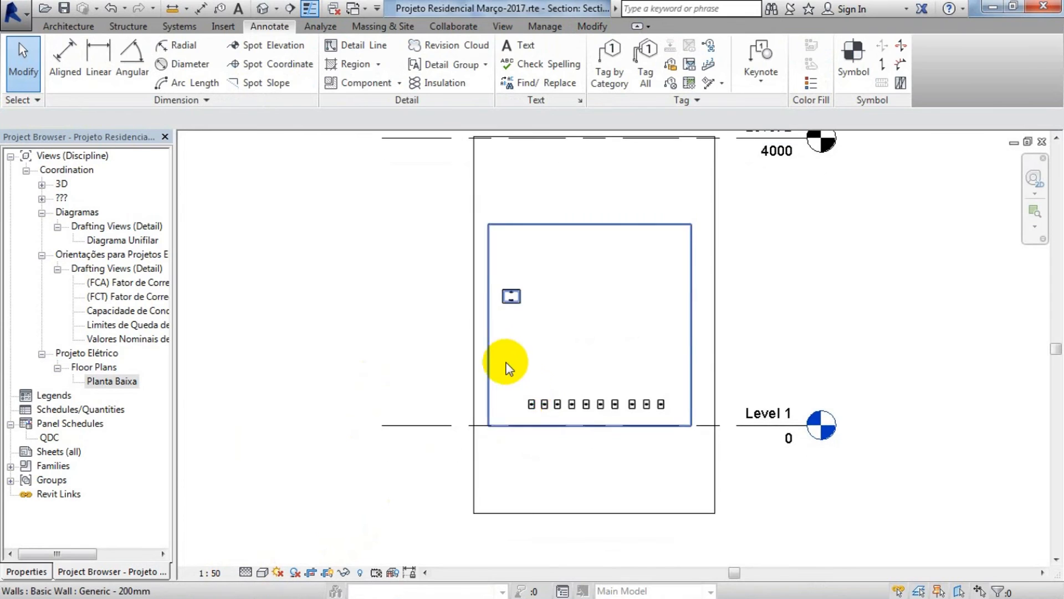
pyautogui.click(64, 53)
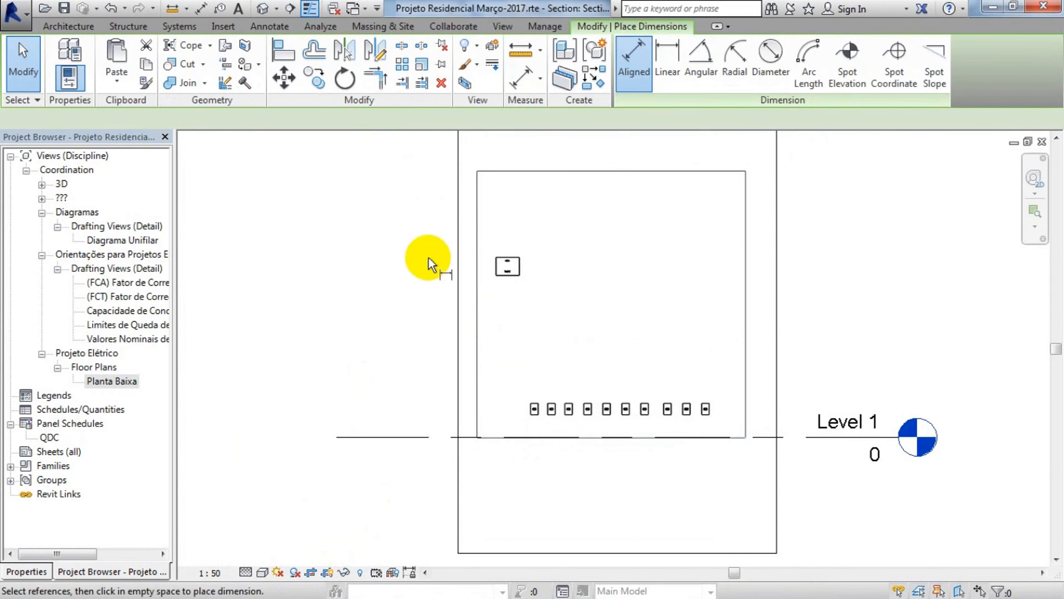
pyautogui.scroll(1, 513, 258)
pyautogui.scroll(3, 523, 450)
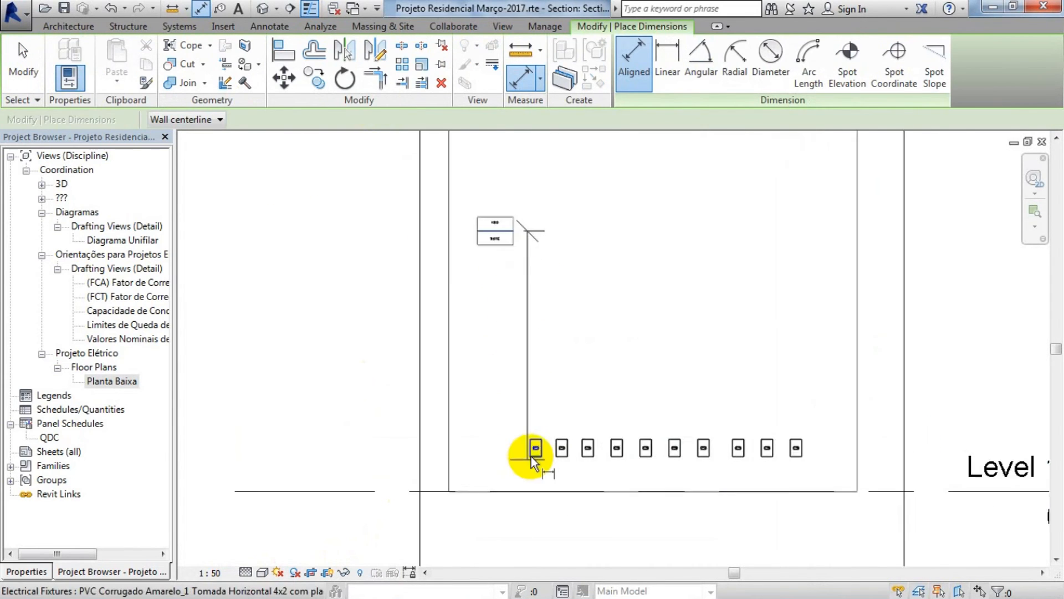
pyautogui.click(539, 448)
pyautogui.scroll(-2, 509, 441)
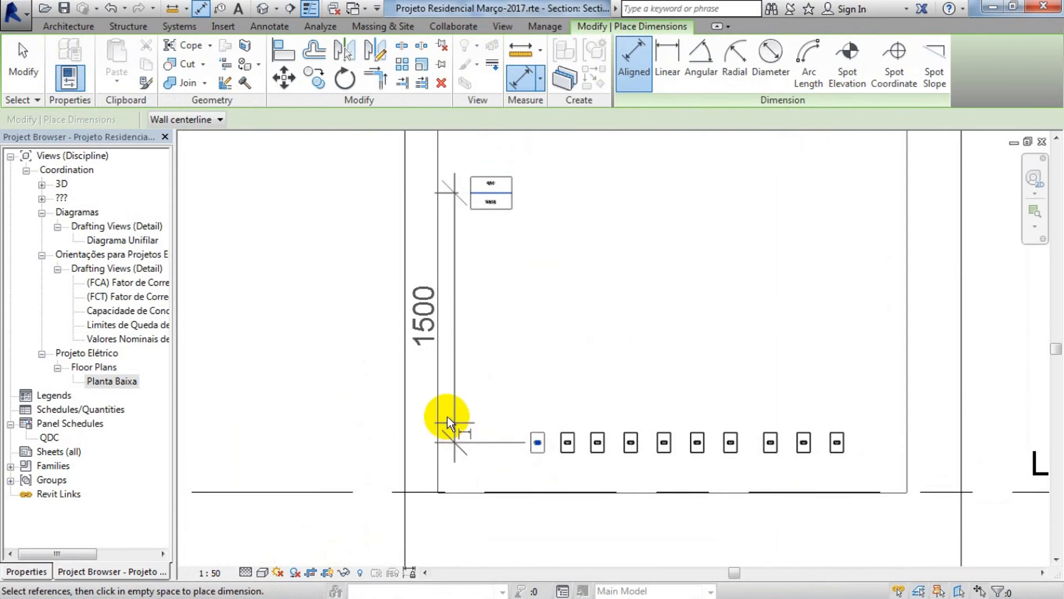
pyautogui.click(359, 409)
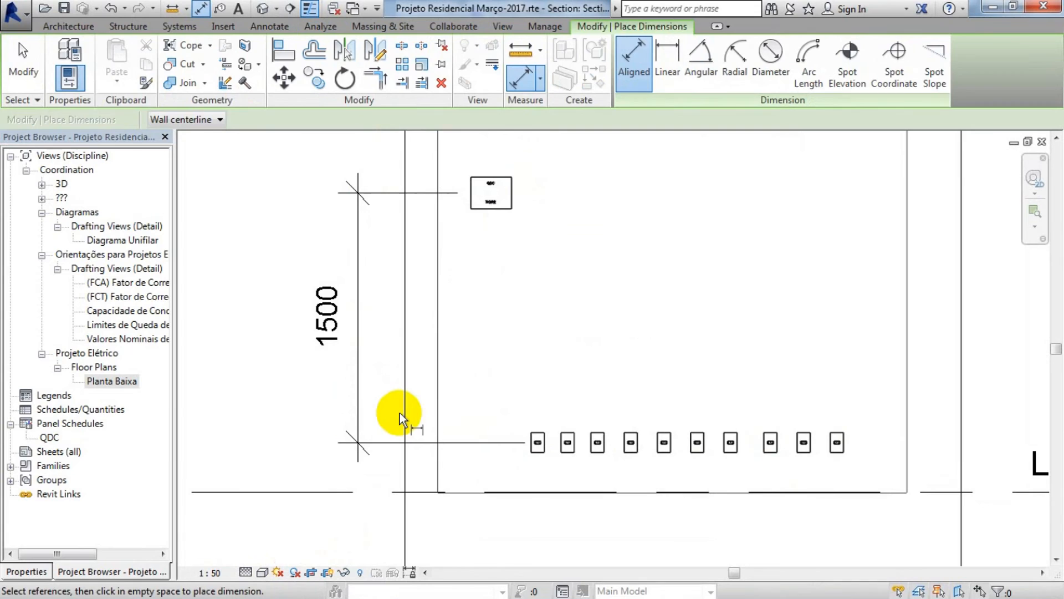
pyautogui.press('Escape')
pyautogui.press('Escape')
# Step: Return to the QDC schedule and set circuit 1's considered length (L Considerado) to 6 m
pyautogui.doubleClick(50, 437)
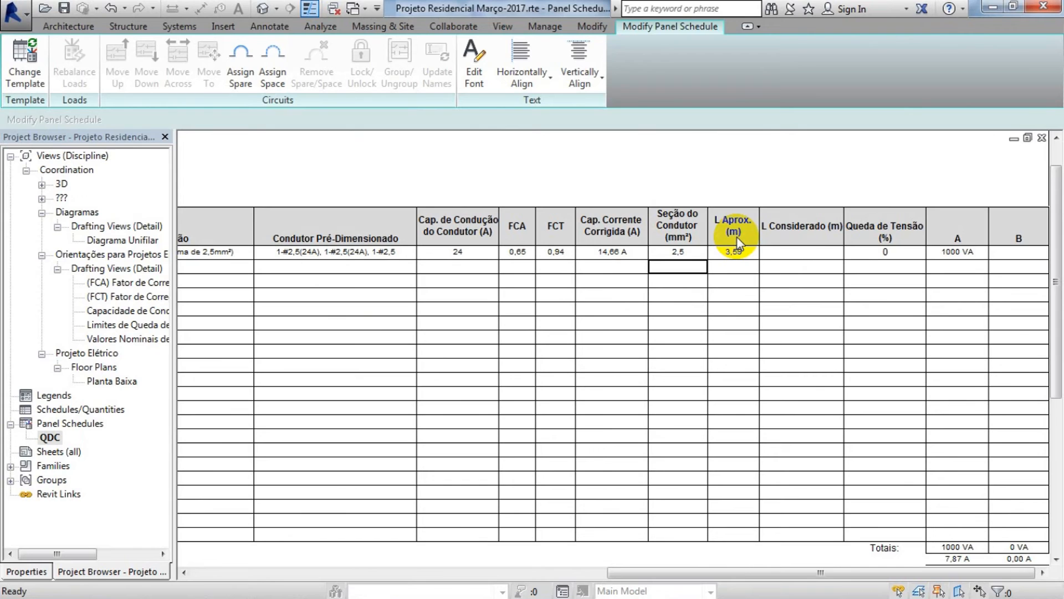
pyautogui.click(740, 251)
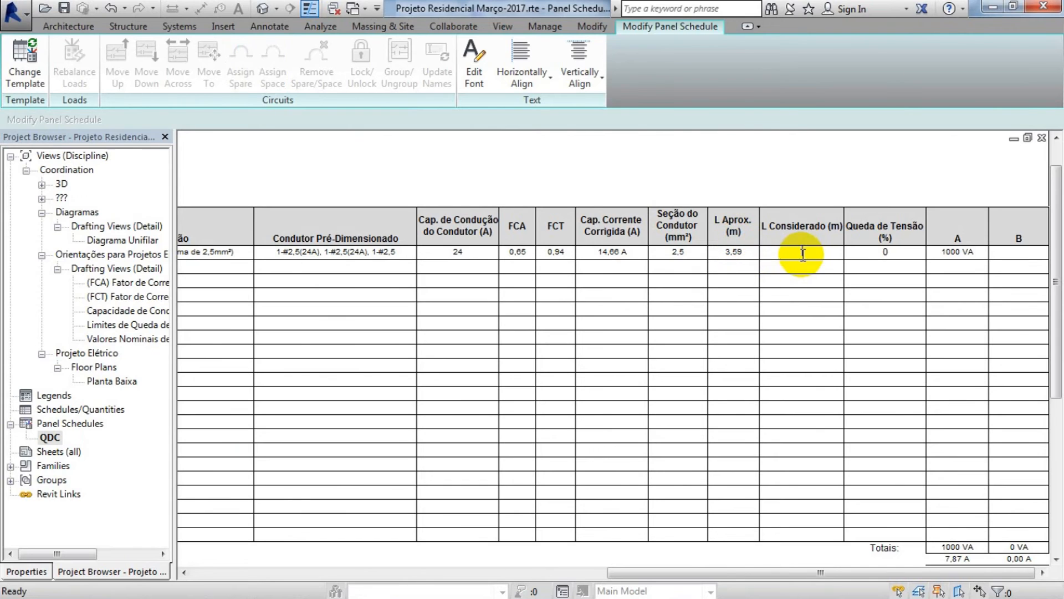
pyautogui.click(804, 252)
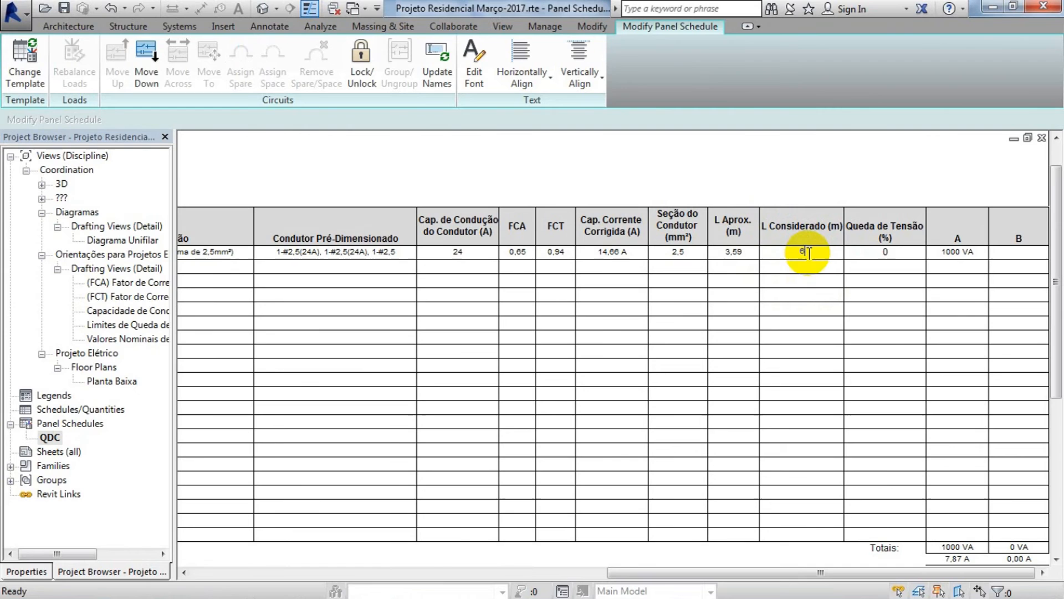
pyautogui.write('6')
pyautogui.press('Return')
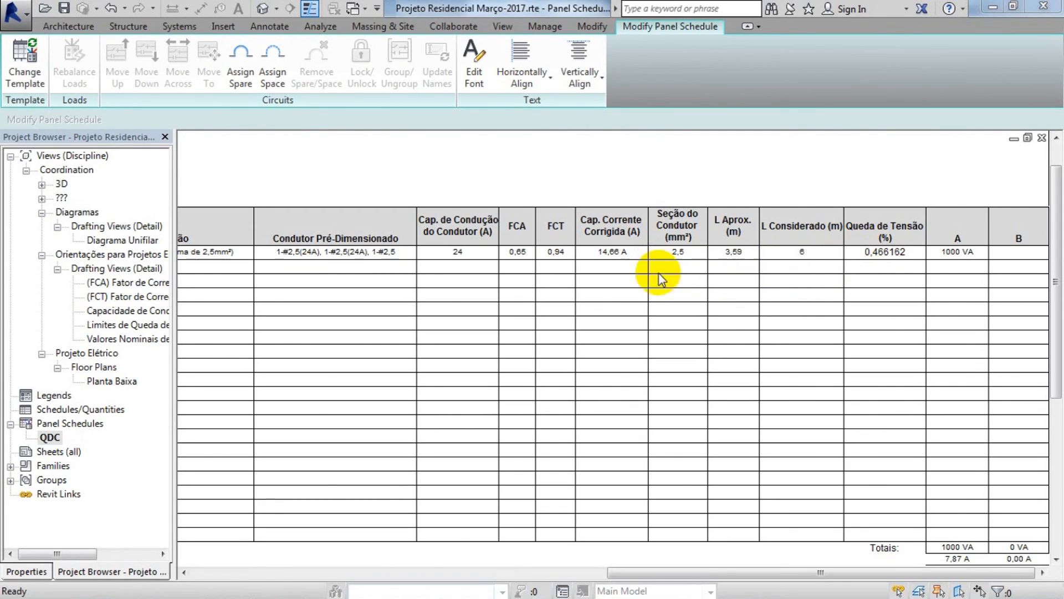
# Step: Examine the voltage drop limits diagram (Limites de Queda de Tensão) for lighting and outlet circuits
pyautogui.doubleClick(143, 326)
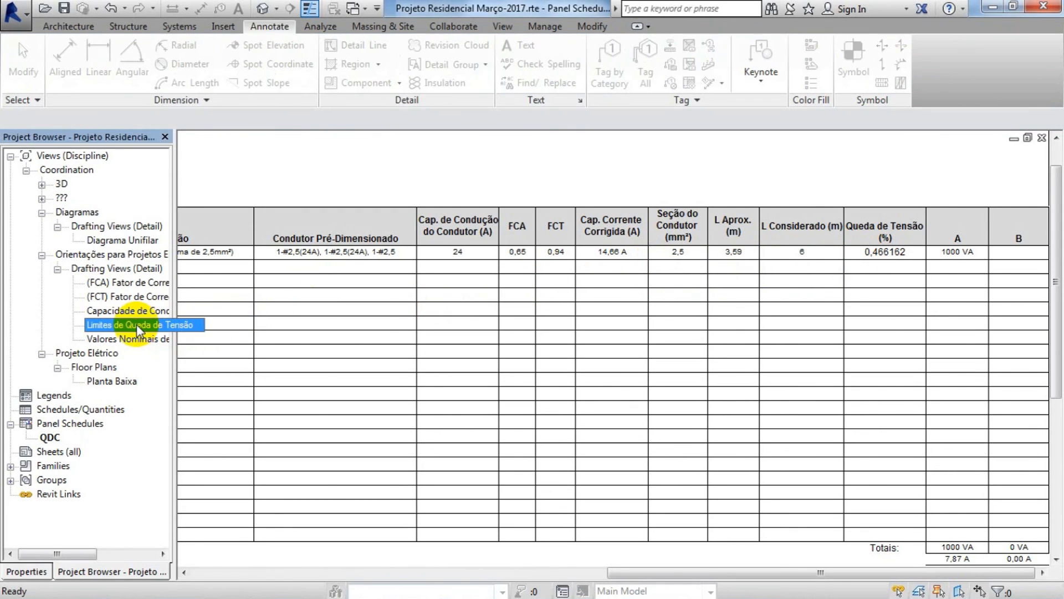
pyautogui.moveTo(632, 352)
pyautogui.mouseDown(button='middle')
pyautogui.moveTo(631, 314)
pyautogui.moveTo(612, 359)
pyautogui.moveTo(611, 411)
pyautogui.mouseUp(button='middle')
pyautogui.scroll(1, 604, 440)
pyautogui.moveTo(608, 330); pyautogui.dragTo(607, 391, button='middle')
pyautogui.scroll(2, 587, 263)
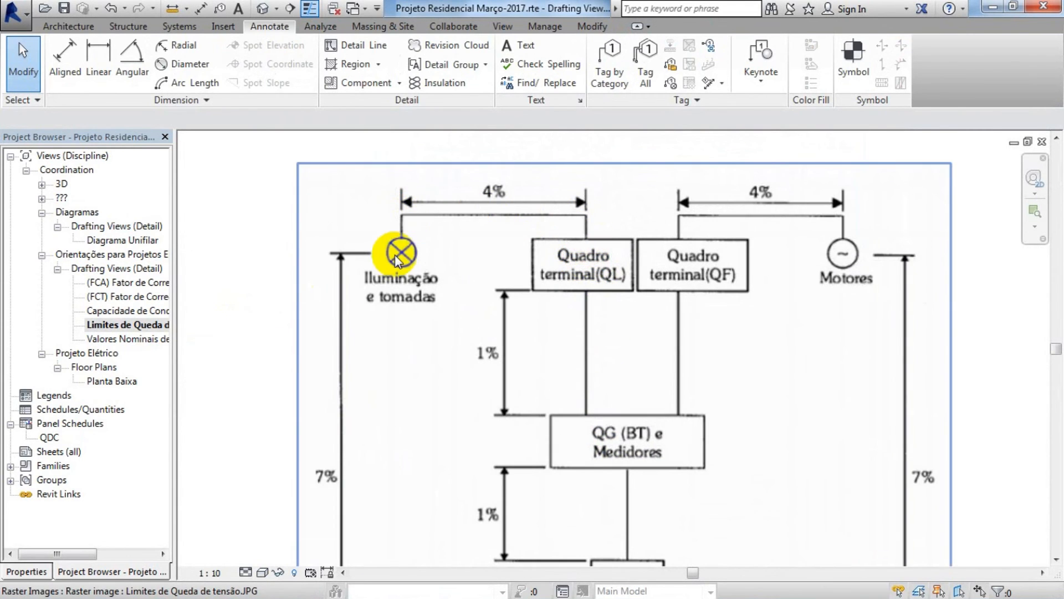
pyautogui.middleClick(507, 234)
pyautogui.middleClick(508, 233)
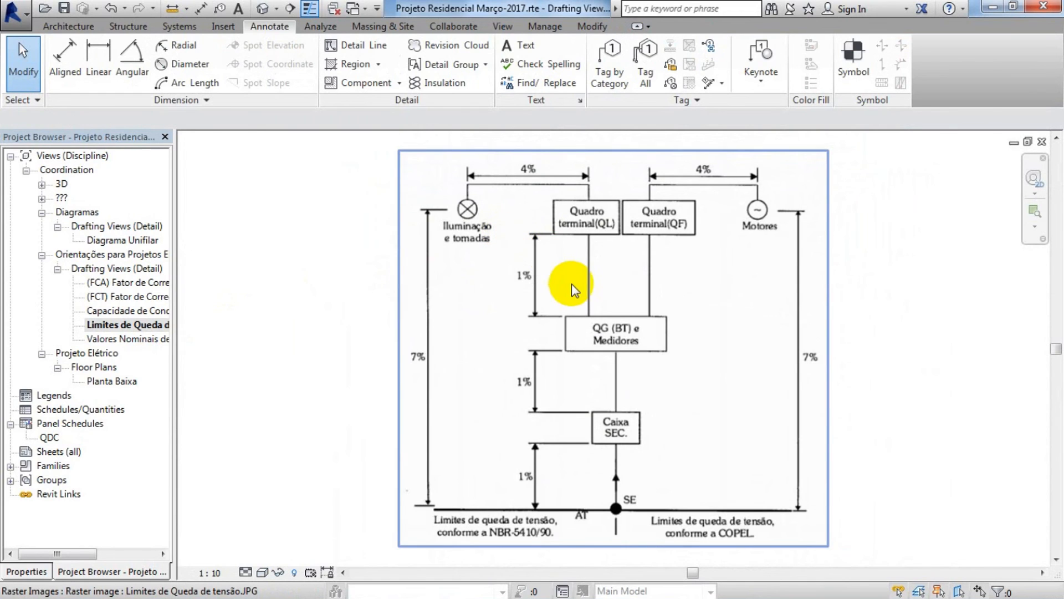
# Step: In the Planta Baixa floor plan, move the outlet farthest from the QDC board another 10000 mm horizontally away from it
pyautogui.doubleClick(122, 381)
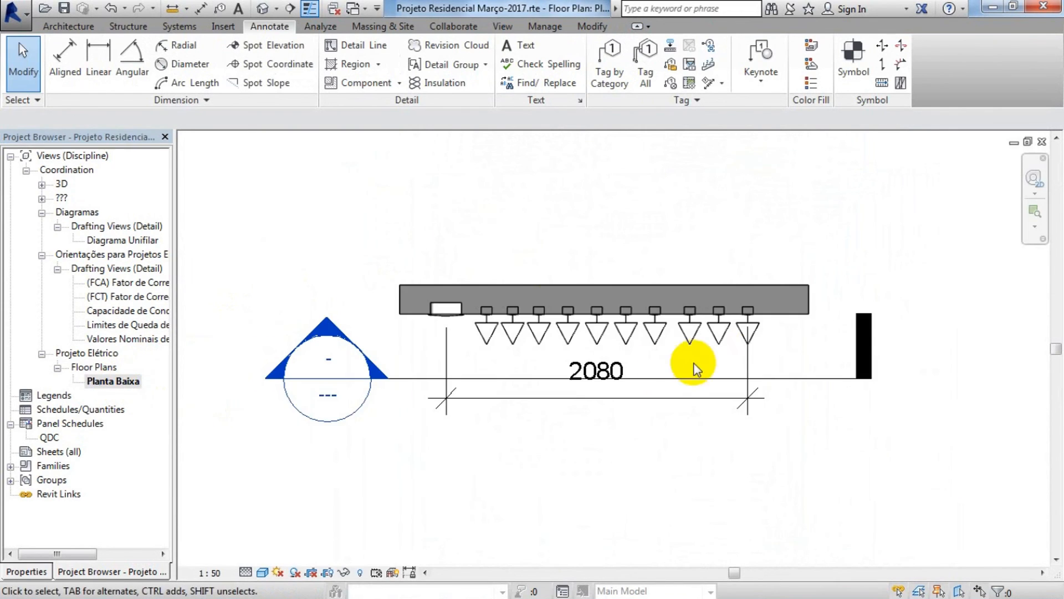
pyautogui.click(755, 335)
pyautogui.moveTo(772, 335); pyautogui.dragTo(718, 353, button='middle')
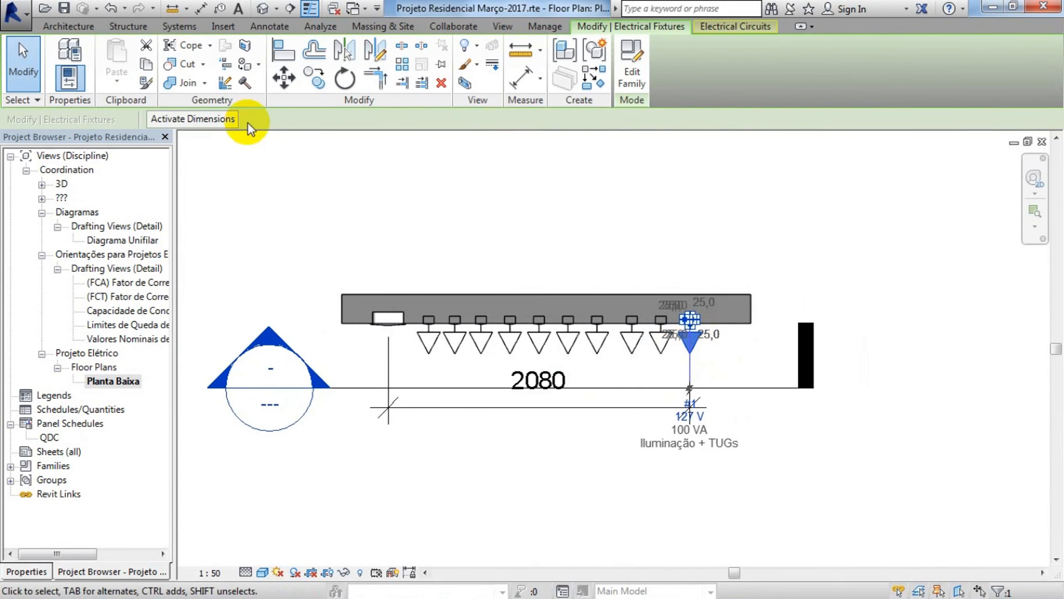
pyautogui.click(284, 77)
pyautogui.click(414, 205)
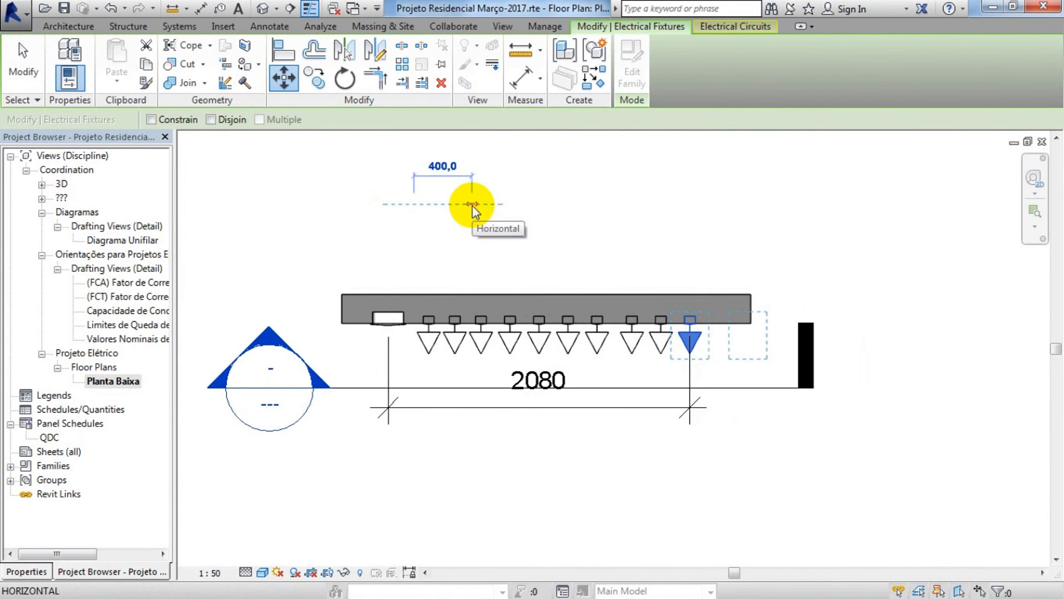
pyautogui.write('10000')
pyautogui.press('Return')
pyautogui.scroll(-2, 491, 227)
pyautogui.scroll(-3, 558, 285)
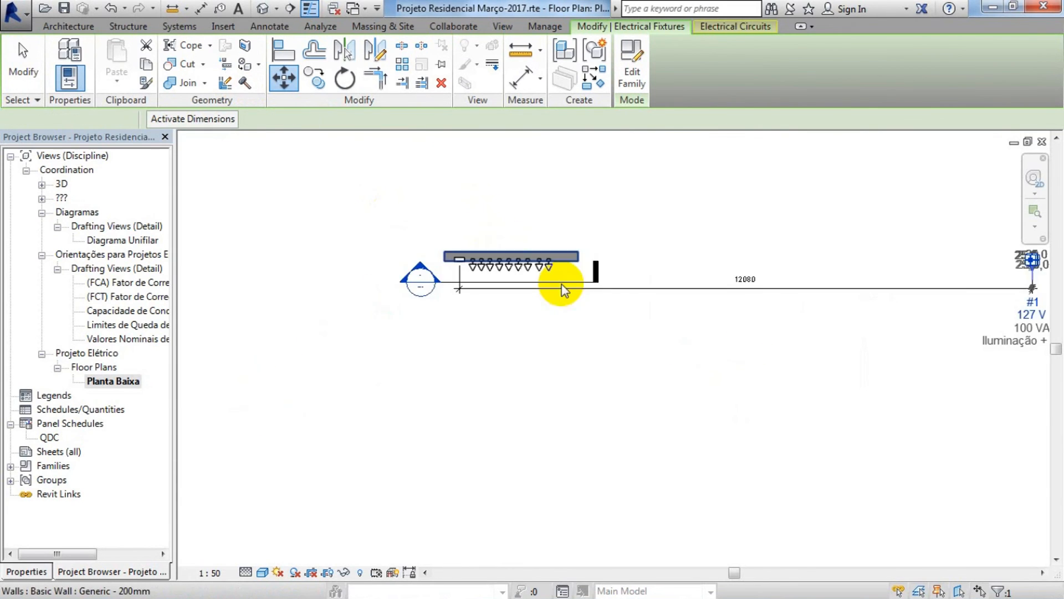
pyautogui.scroll(4, 712, 344)
pyautogui.click(701, 344)
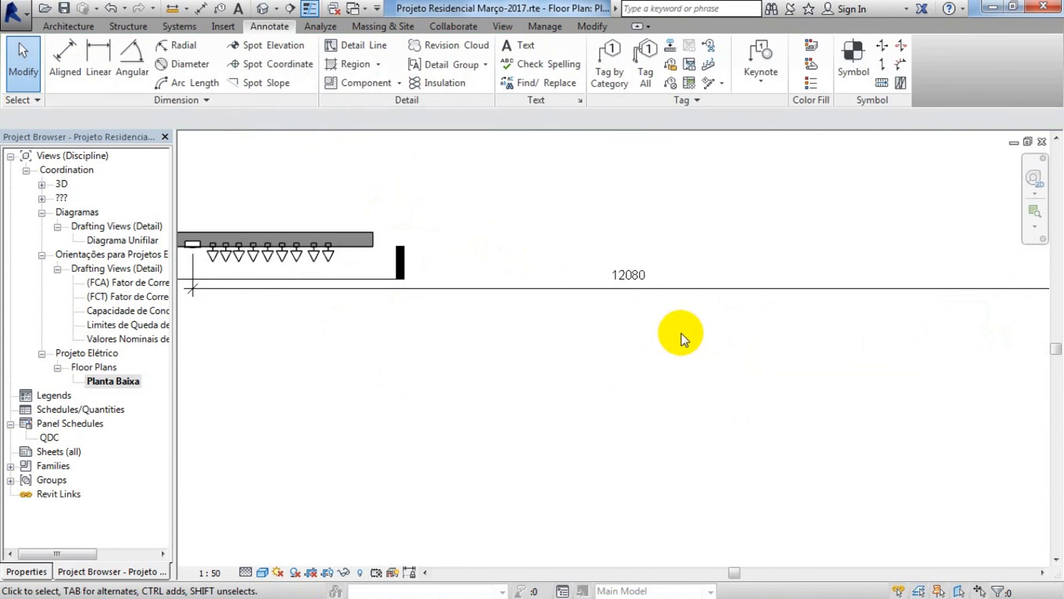
# Step: Return to the QDC panel schedule and set circuit 1's considered length (L Considerado) to 15 m
pyautogui.click(50, 438)
pyautogui.doubleClick(50, 438)
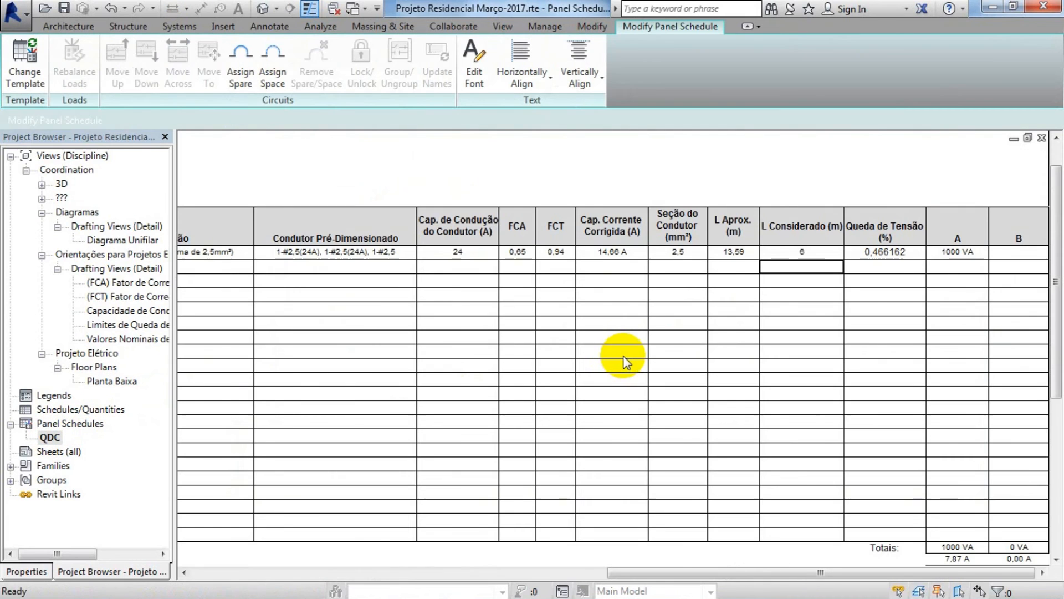
pyautogui.click(745, 254)
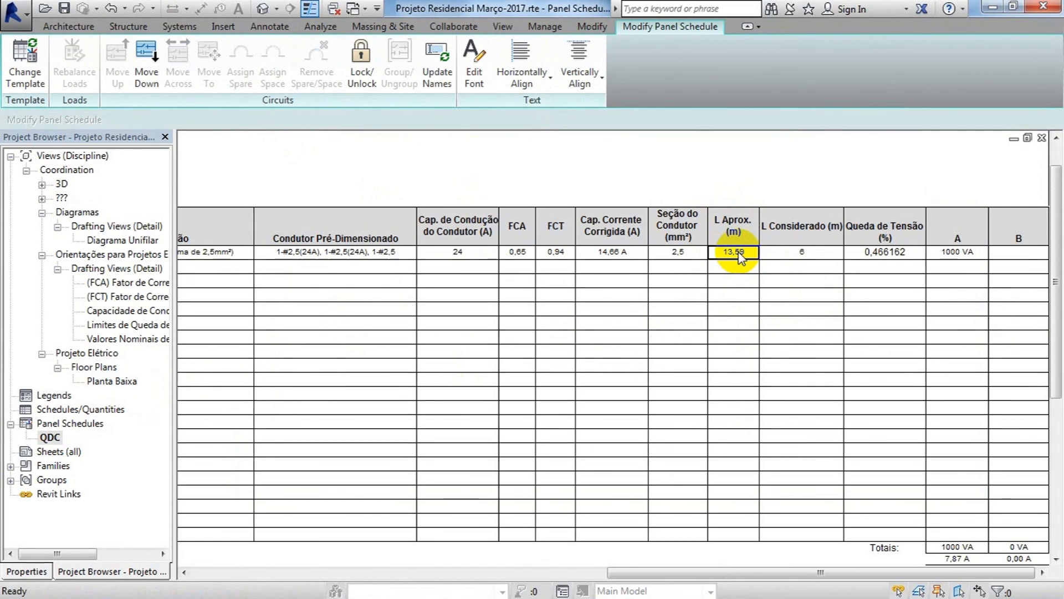
pyautogui.click(824, 252)
pyautogui.write('15')
pyautogui.press('Return')
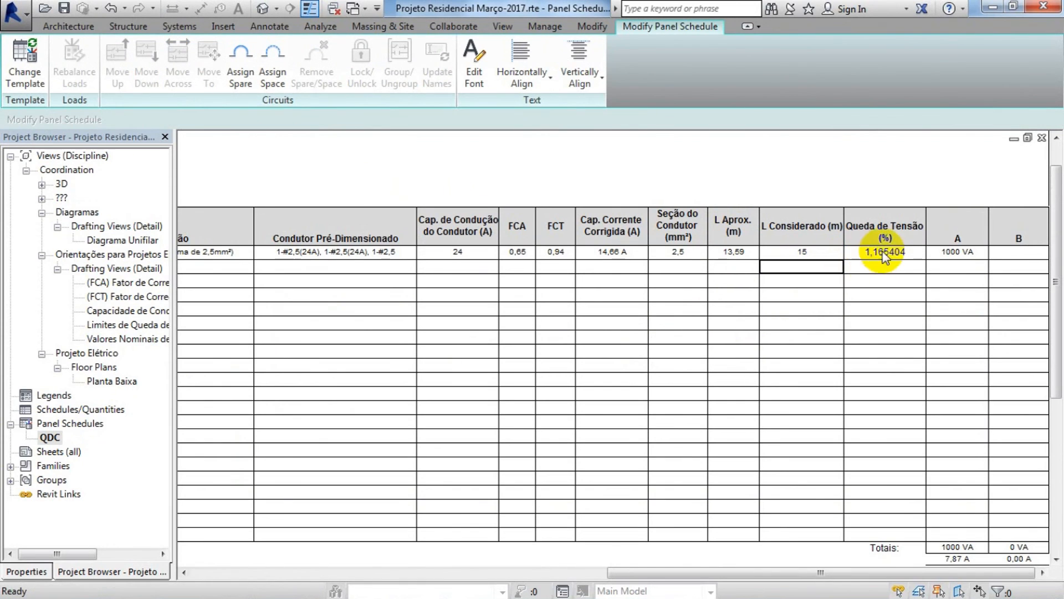
# Step: Test the circuit's voltage drop with considered lengths of 20 m and 30 m
pyautogui.doubleClick(824, 252)
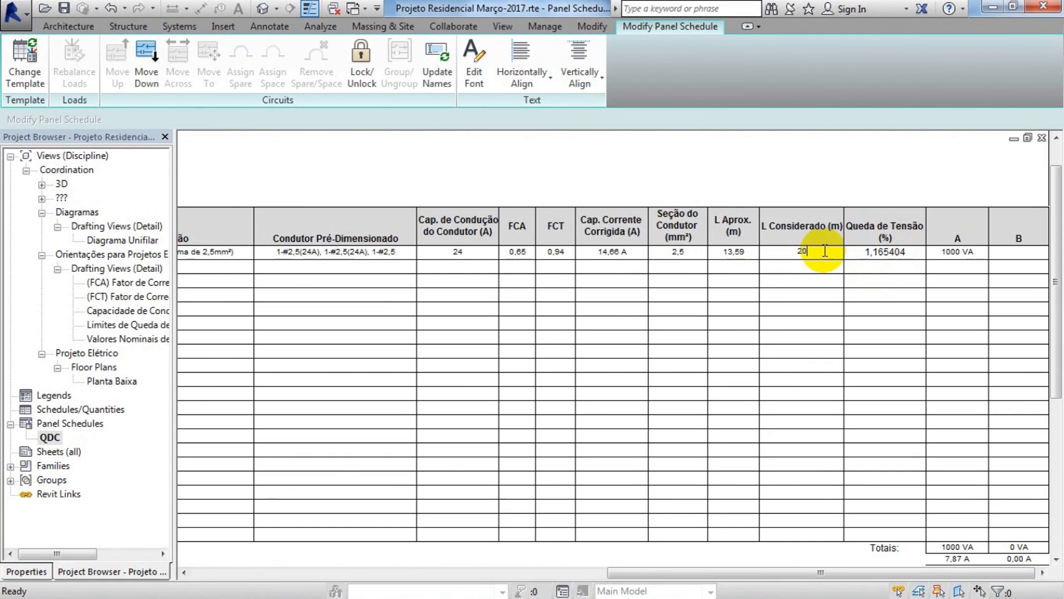
pyautogui.write('20')
pyautogui.press('Return')
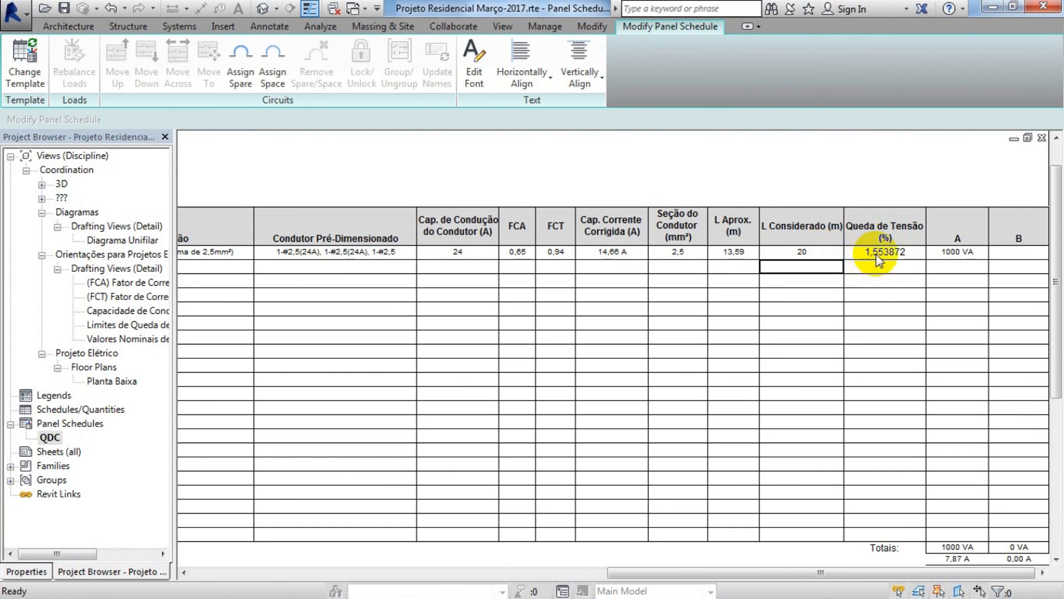
pyautogui.doubleClick(803, 252)
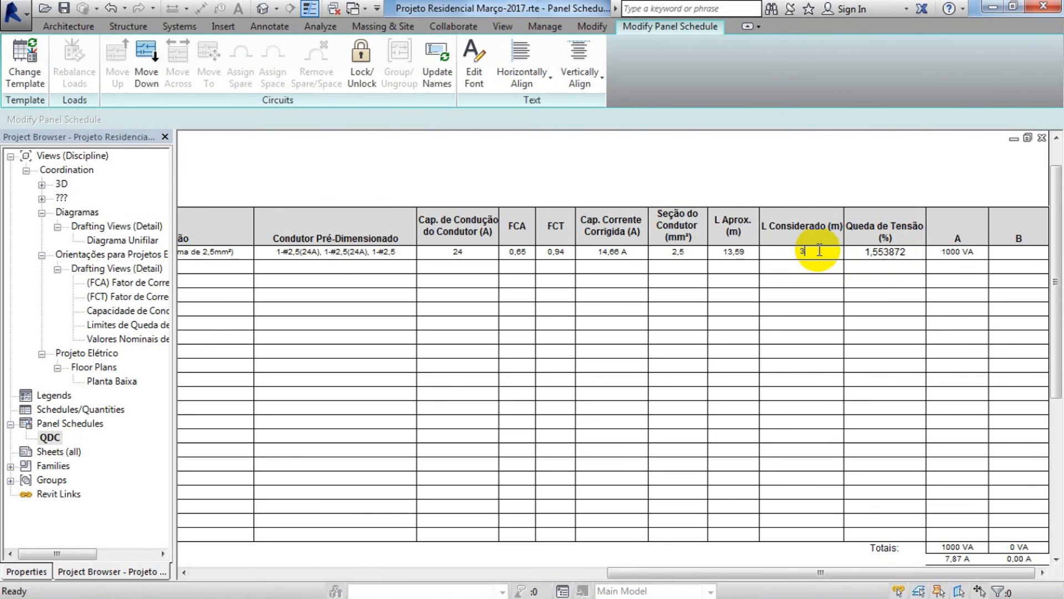
pyautogui.write('30')
pyautogui.press('Return')
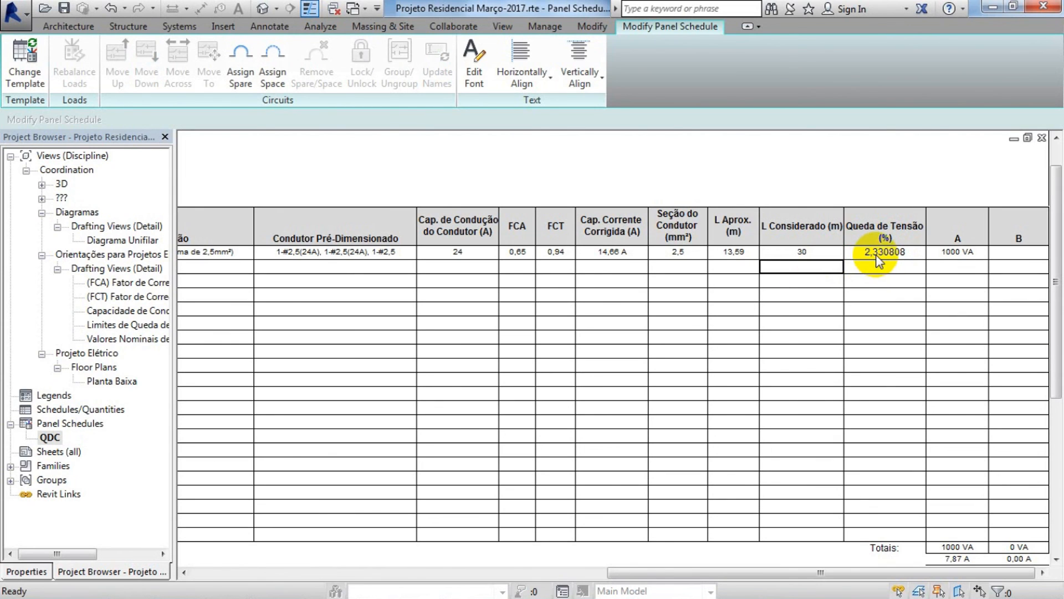
# Step: Test considered lengths of 40 m and 50 m for circuit 1, and finally set L Considerado to 60 m
pyautogui.doubleClick(820, 253)
pyautogui.write('40')
pyautogui.press('Return')
pyautogui.doubleClick(824, 251)
pyautogui.write('50')
pyautogui.press('Return')
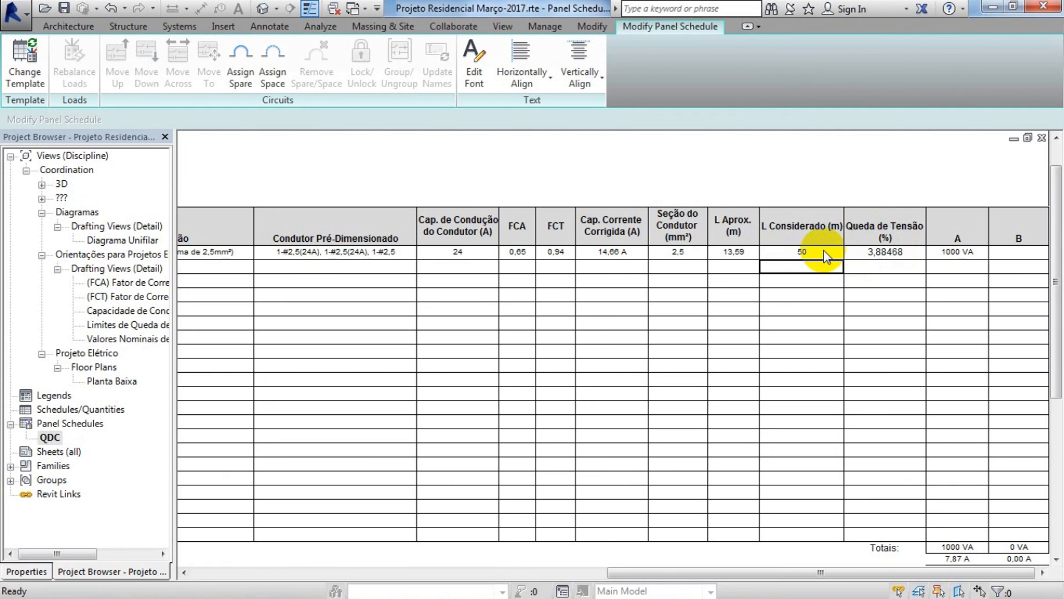
pyautogui.click(884, 256)
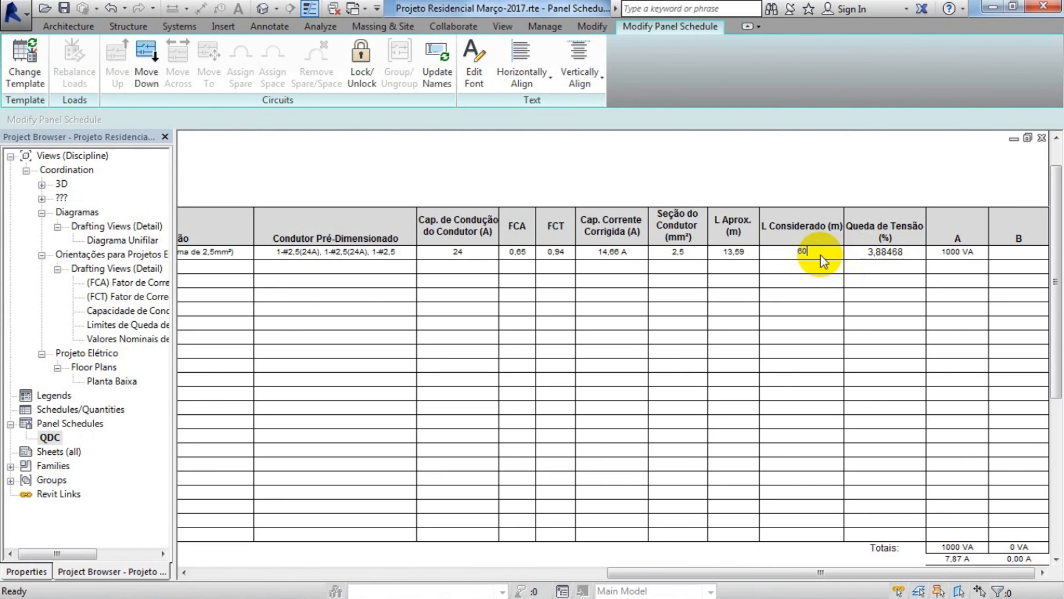
pyautogui.press('Return')
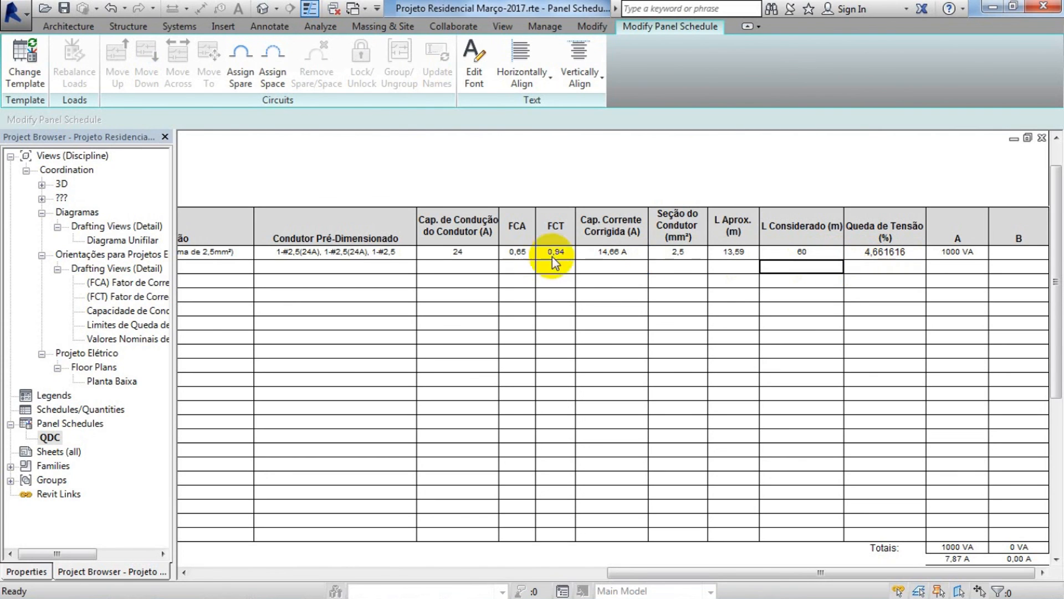
# Step: In the Planta Baixa floor plan, set the elevation (Elevação) of all the outlets on the wall beside the QDC board to 1100
pyautogui.doubleClick(113, 381)
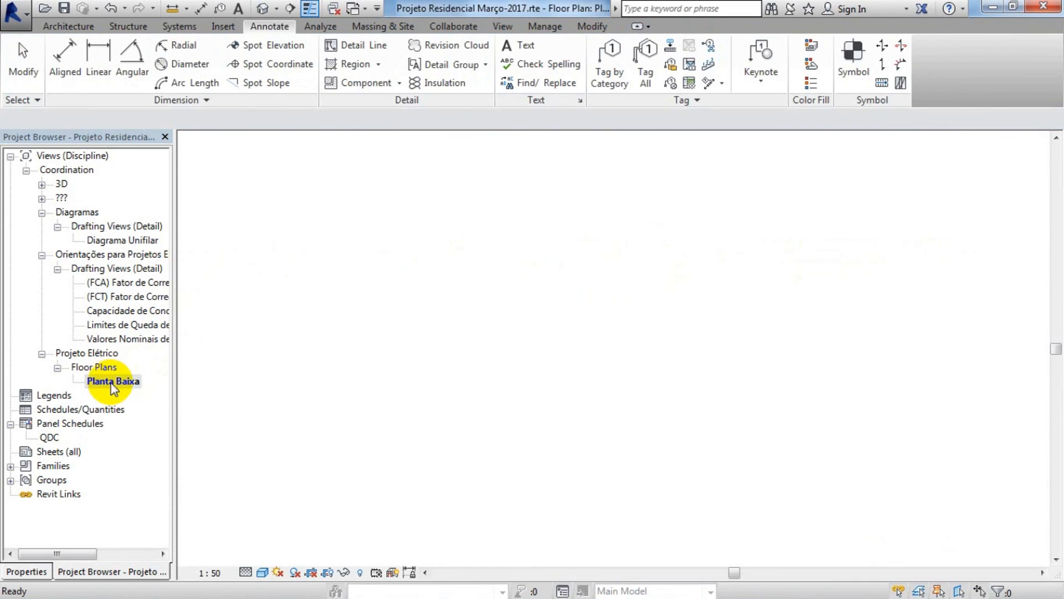
pyautogui.scroll(-1, 652, 334)
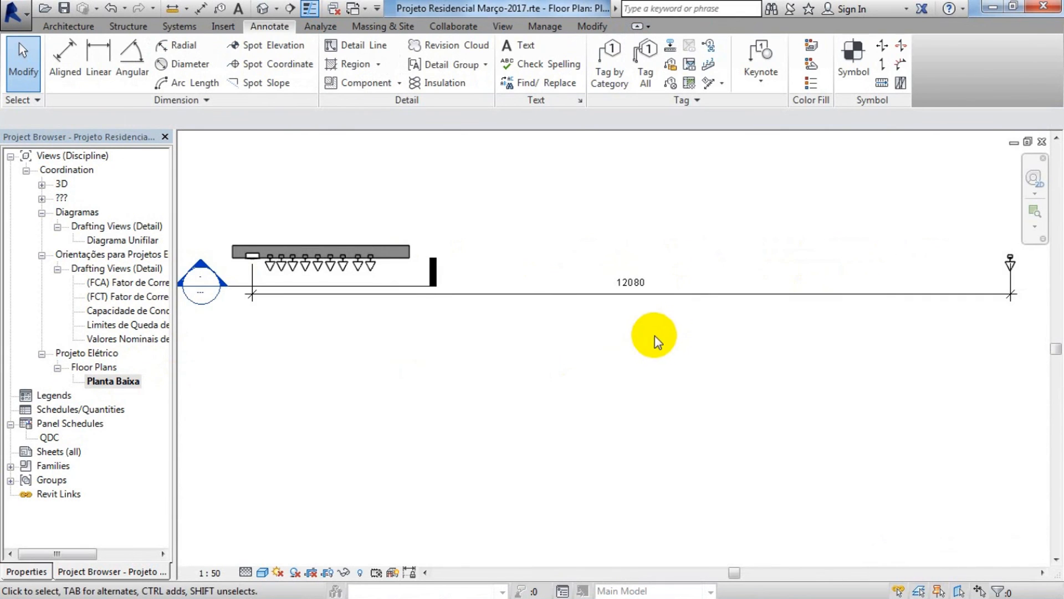
pyautogui.moveTo(577, 309); pyautogui.dragTo(732, 311, button='middle')
pyautogui.scroll(2, 507, 285)
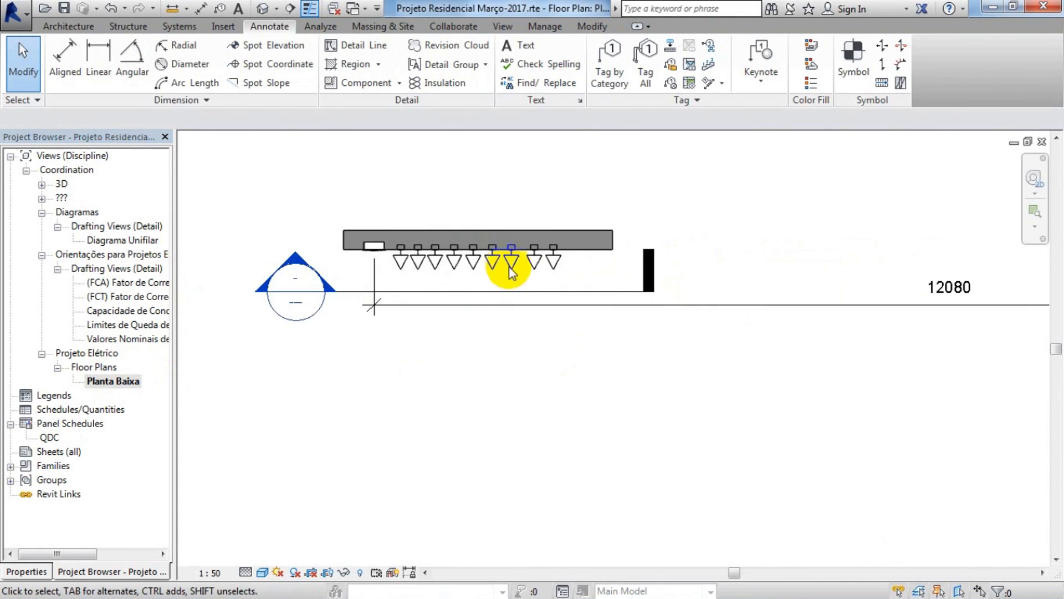
pyautogui.moveTo(592, 260); pyautogui.dragTo(370, 284)
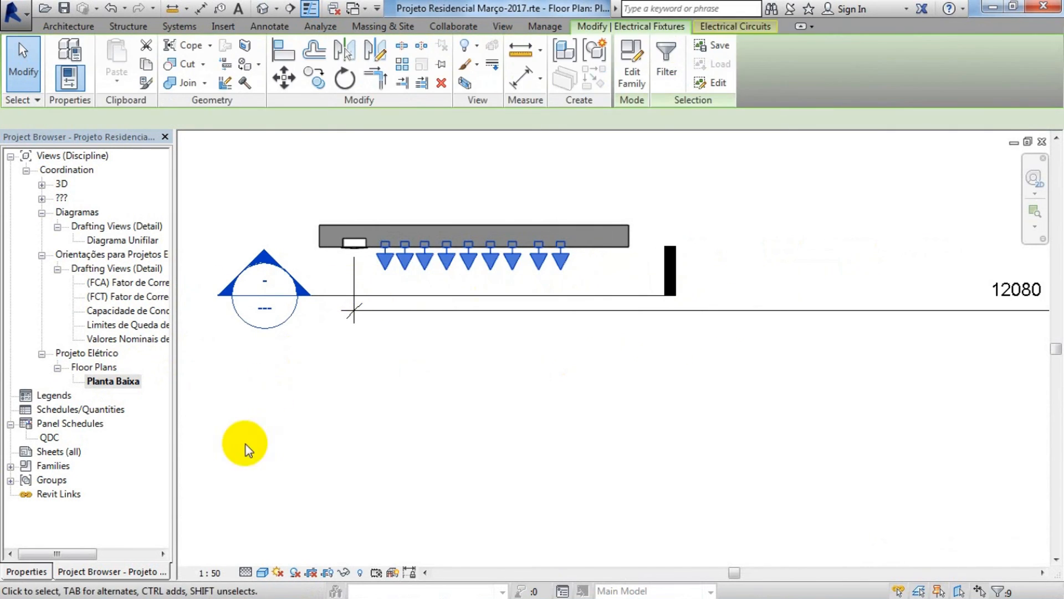
pyautogui.click(26, 570)
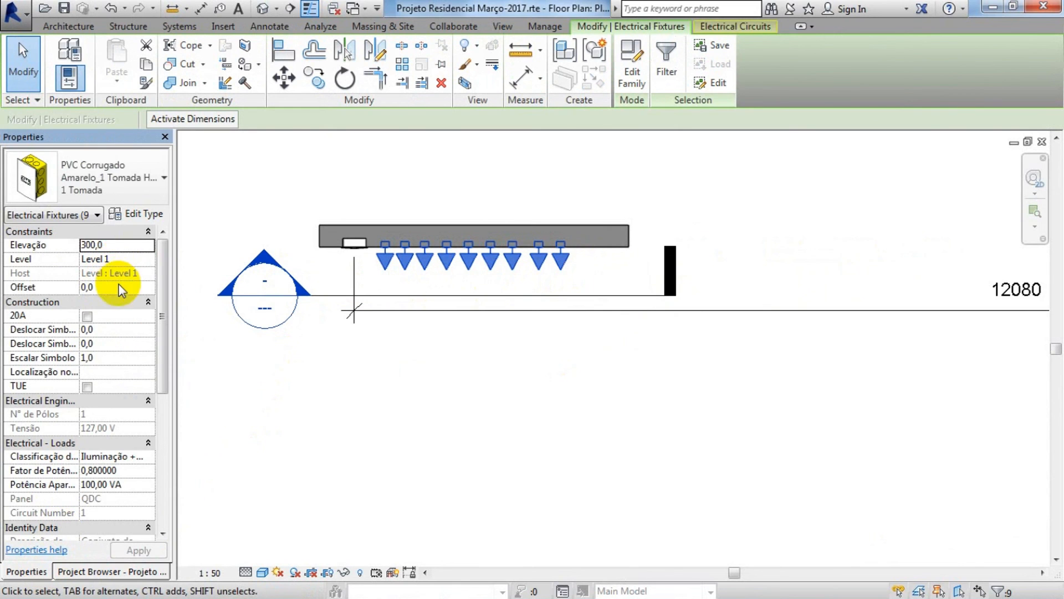
pyautogui.write('1100')
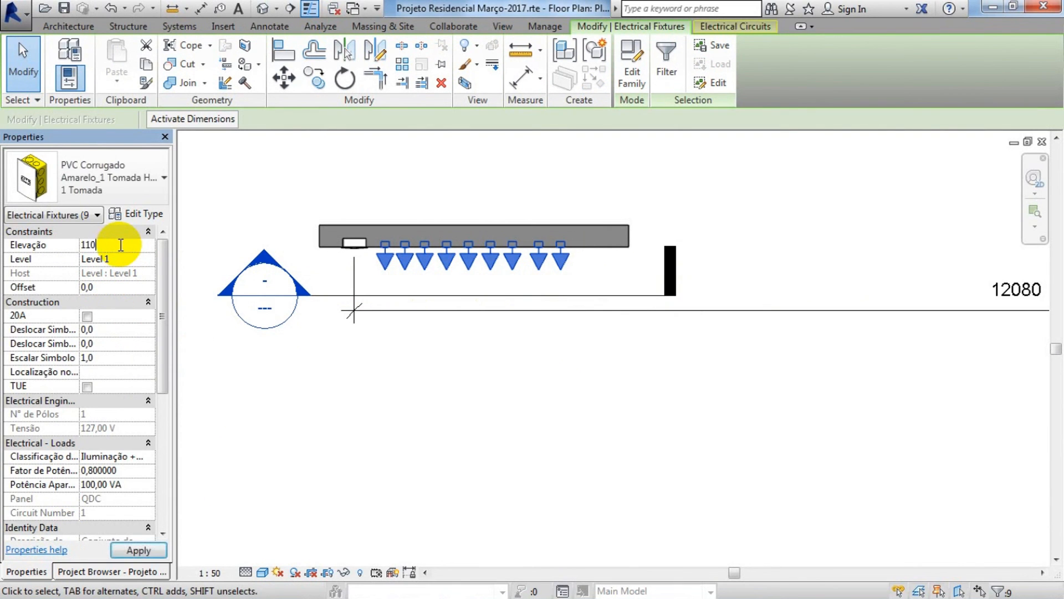
pyautogui.click(465, 361)
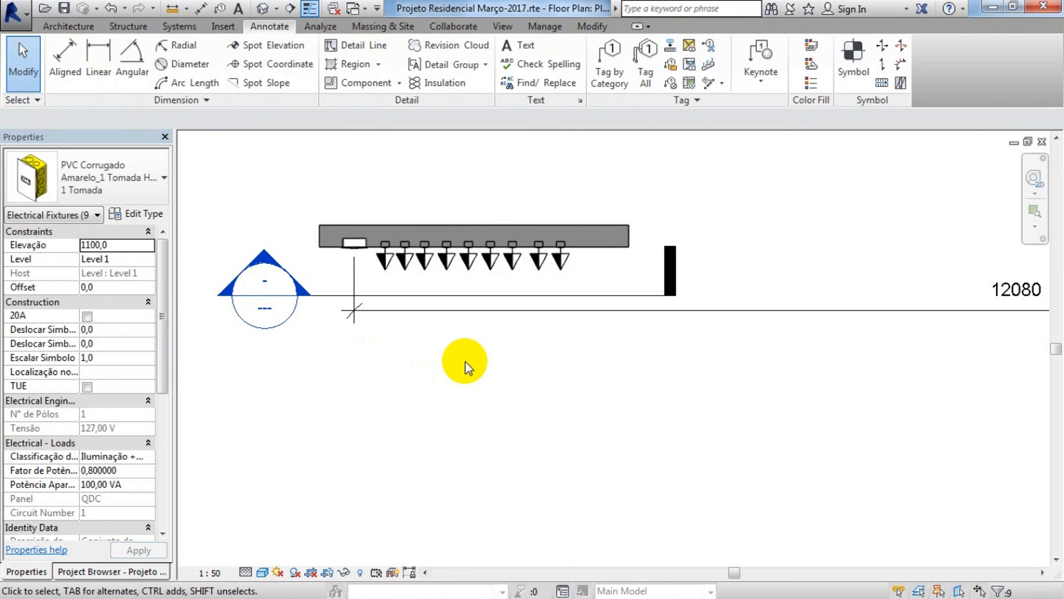